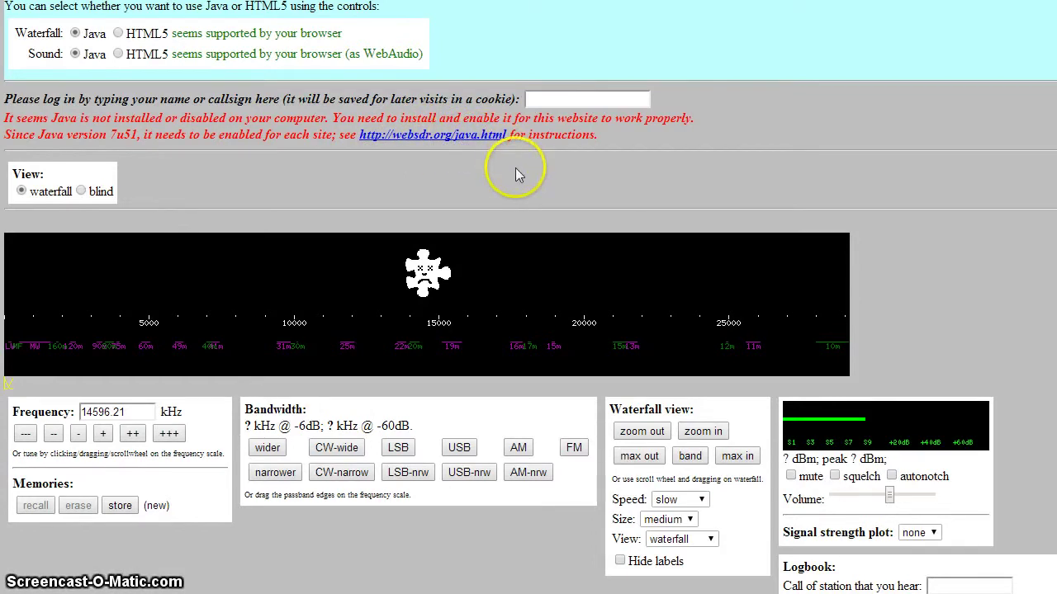
# Look over the WebSDR page, from the Java/HTML5 selection and Java notice to the receiver controls and user display
pyautogui.scroll(-2, 515, 168)
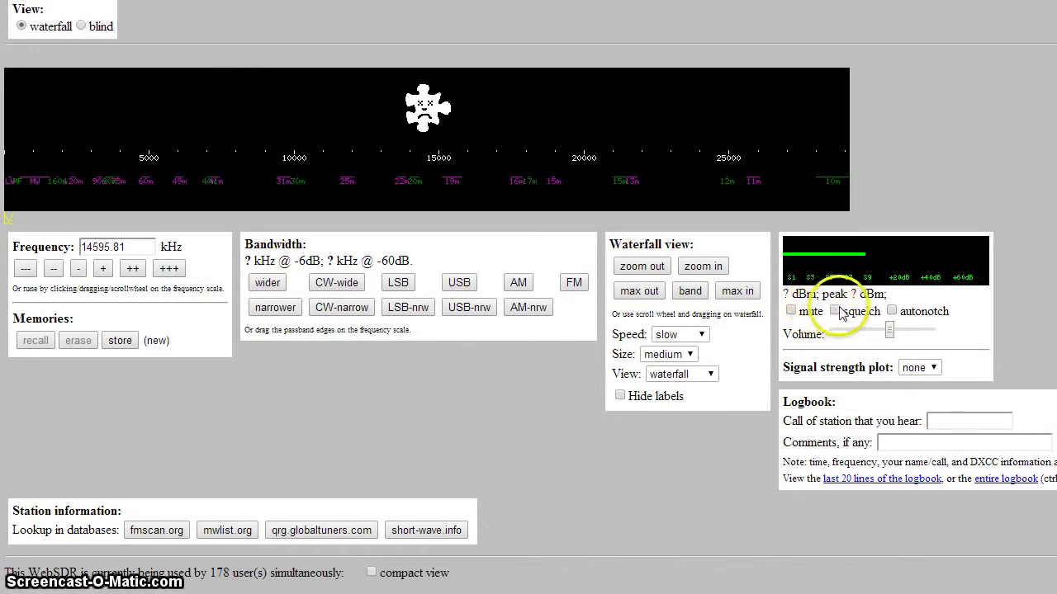
pyautogui.scroll(10, 585, 290)
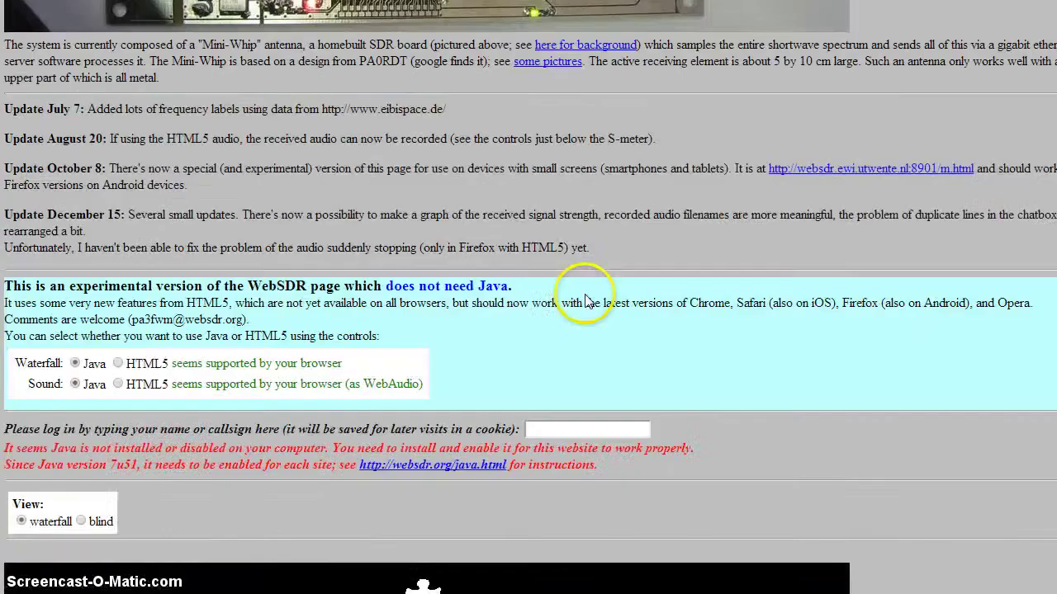
pyautogui.scroll(-5, 587, 293)
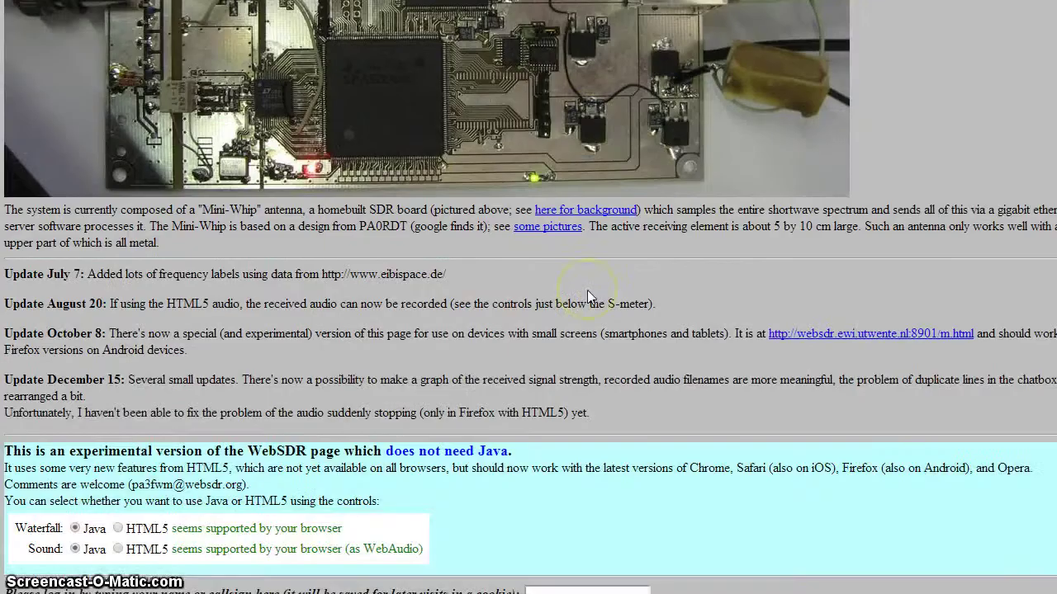
pyautogui.scroll(-2, 578, 266)
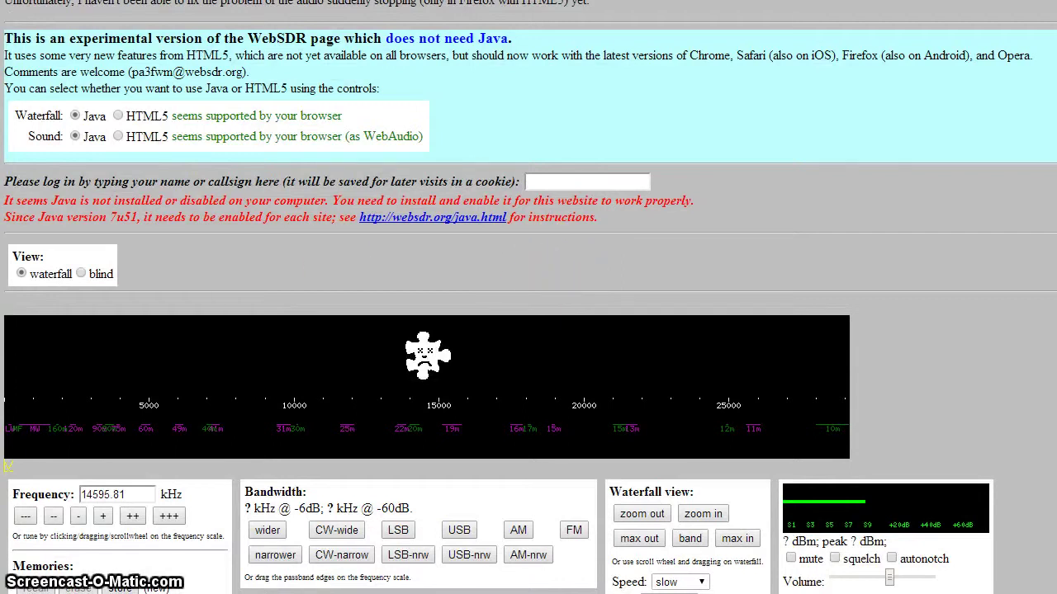
pyautogui.scroll(-3, 355, 520)
pyautogui.scroll(-2, 349, 515)
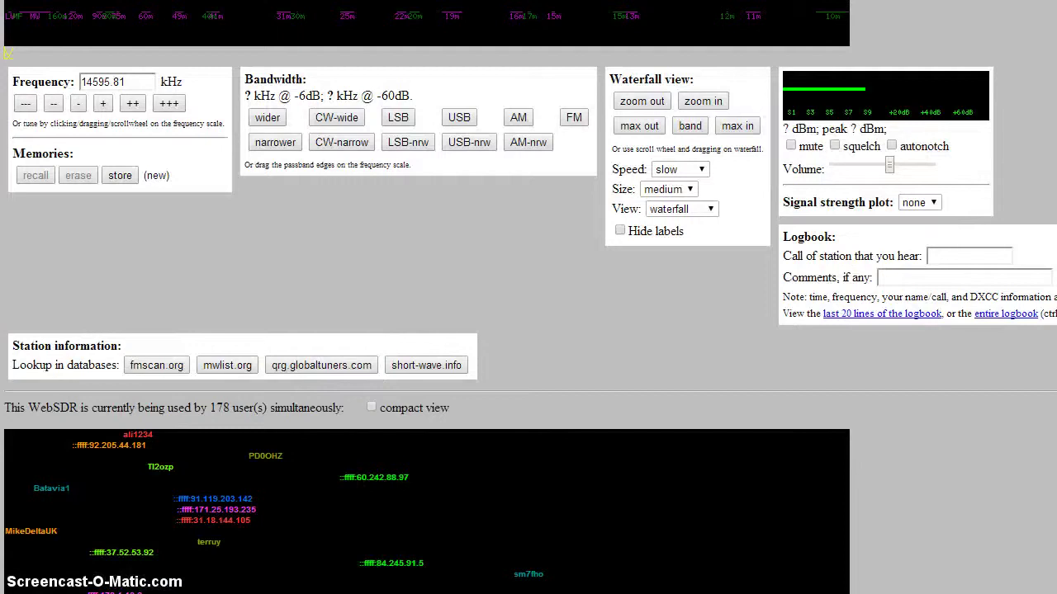
# Open the Java Control Panel from the Windows Control Panel and reposition its window so it is fully in view
pyautogui.press('super')
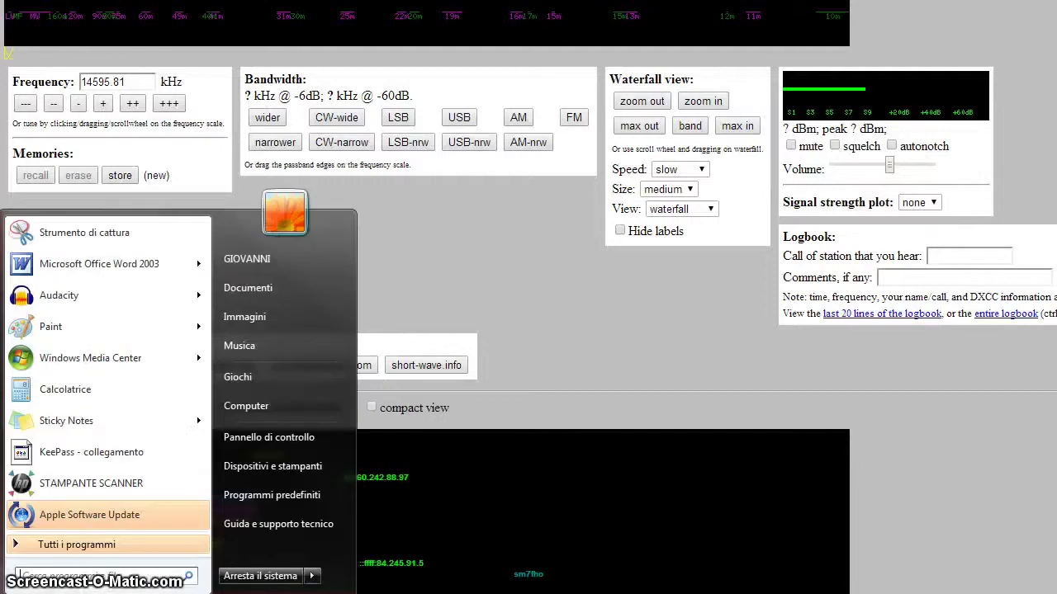
pyautogui.click(279, 439)
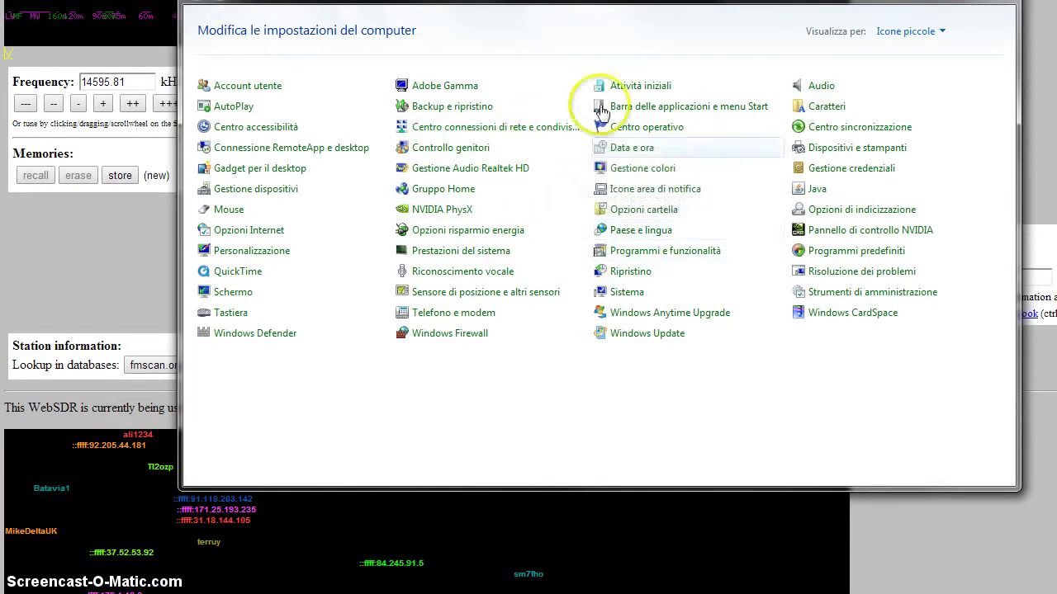
pyautogui.click(815, 194)
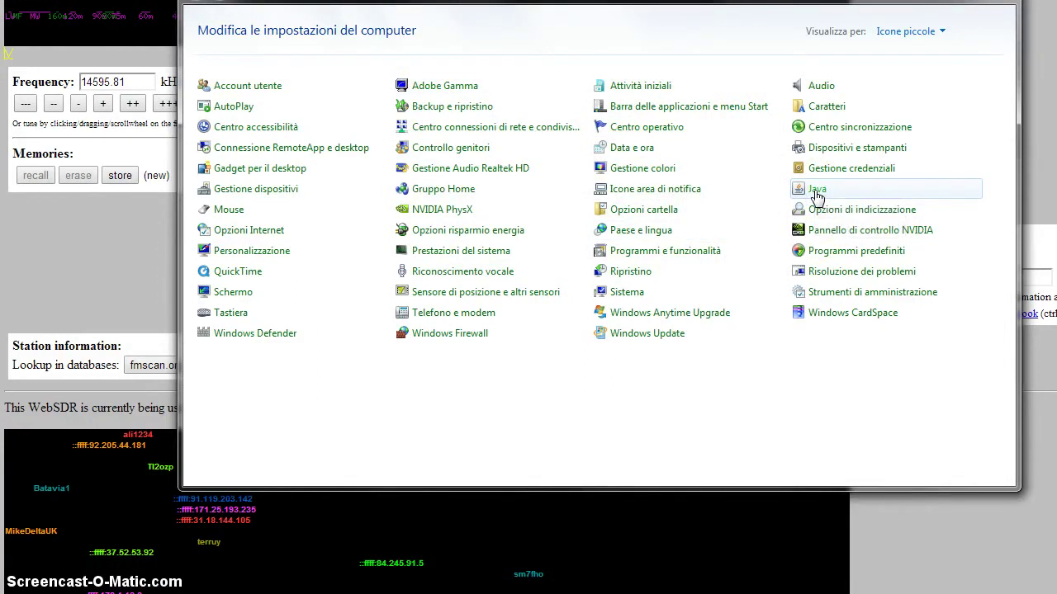
pyautogui.click(816, 198)
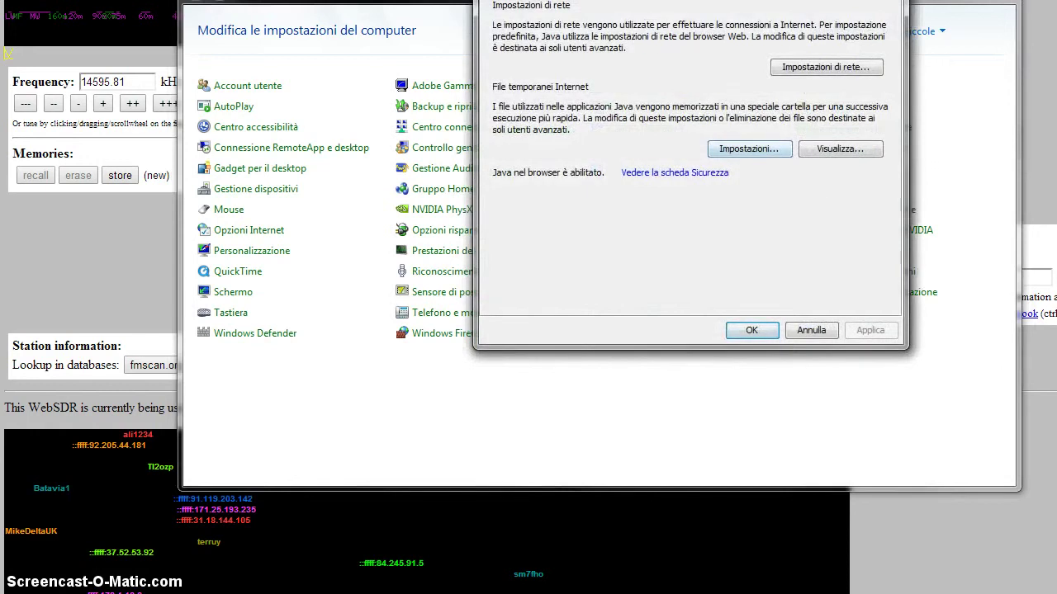
pyautogui.moveTo(578, 25); pyautogui.dragTo(533, 33)
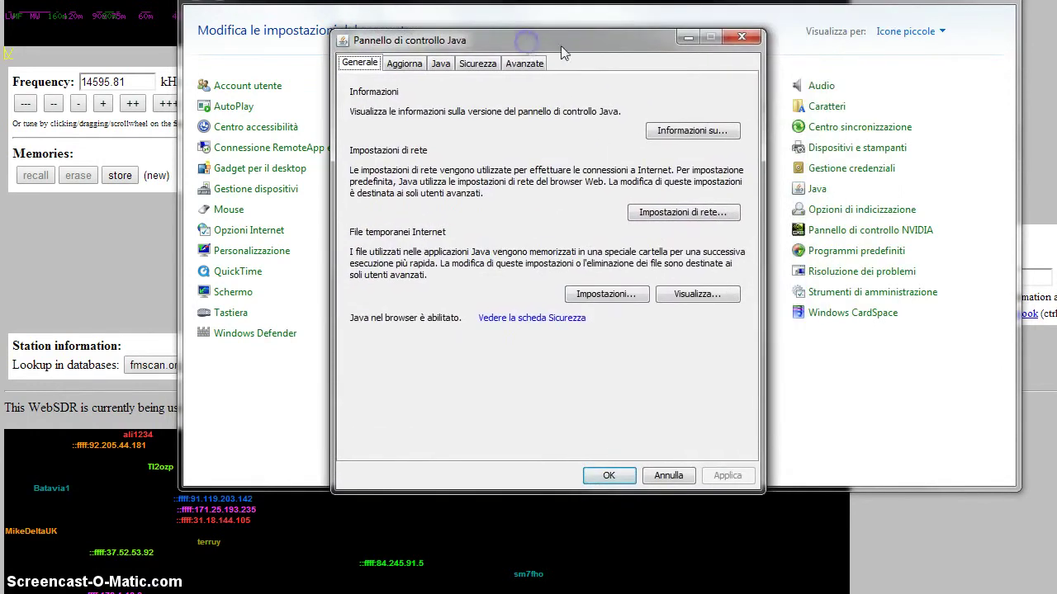
# Review Java's general settings, including the network proxy options and the temporary file storage options
pyautogui.click(678, 133)
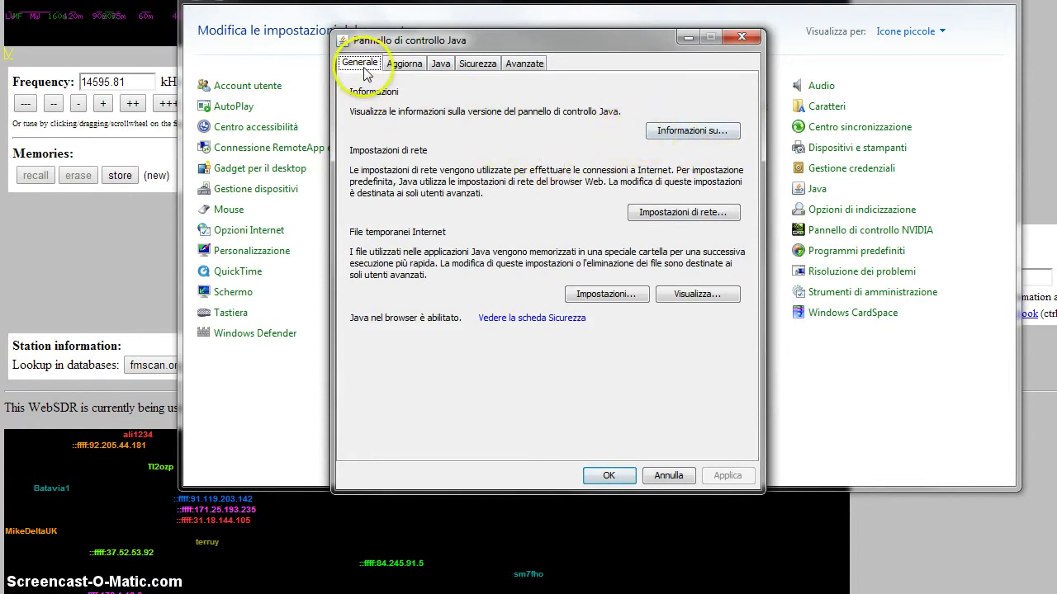
pyautogui.click(653, 213)
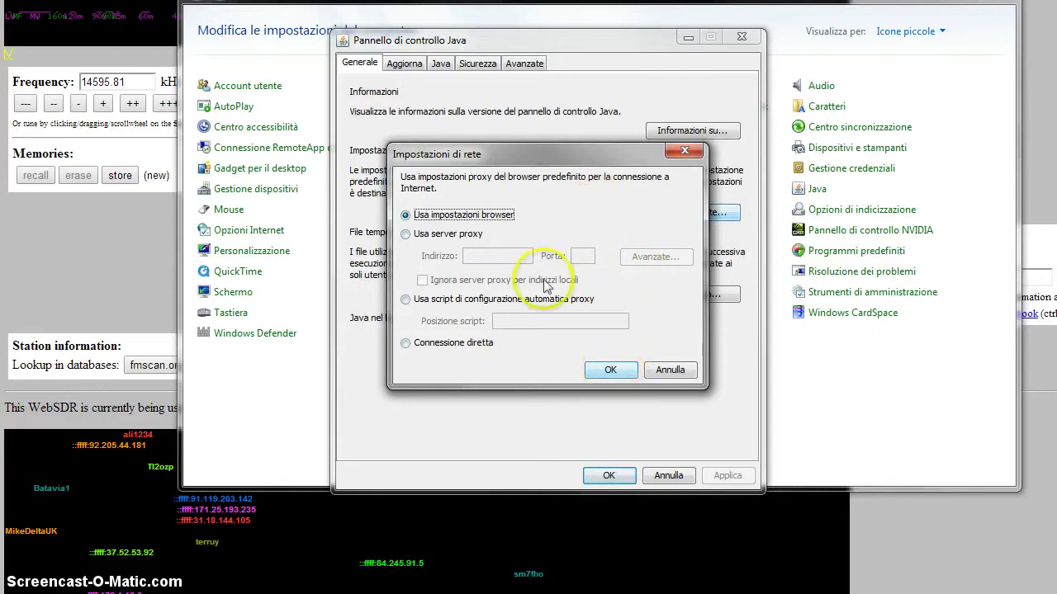
pyautogui.click(611, 371)
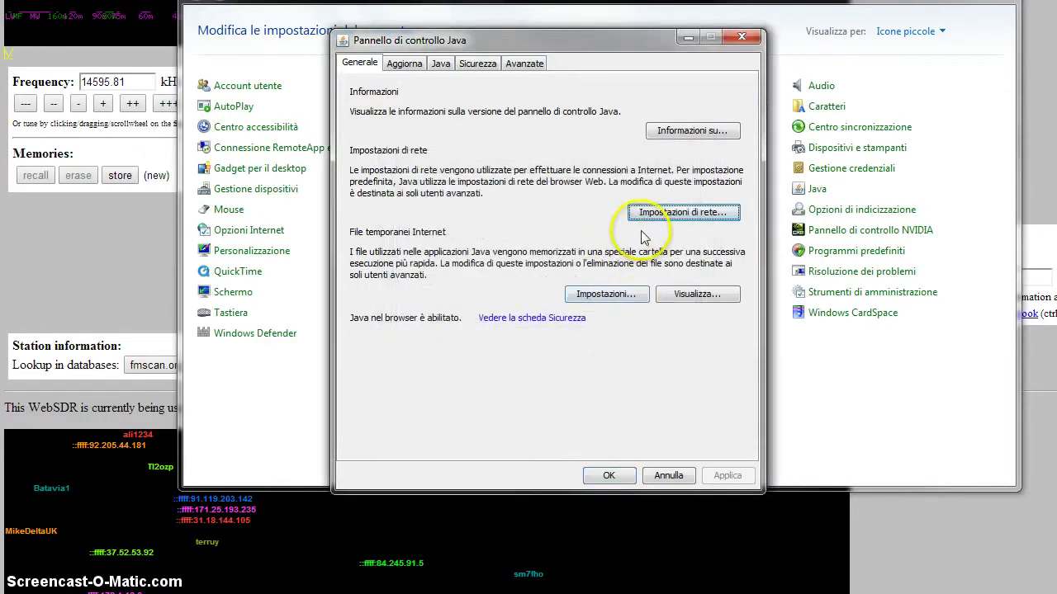
pyautogui.click(611, 302)
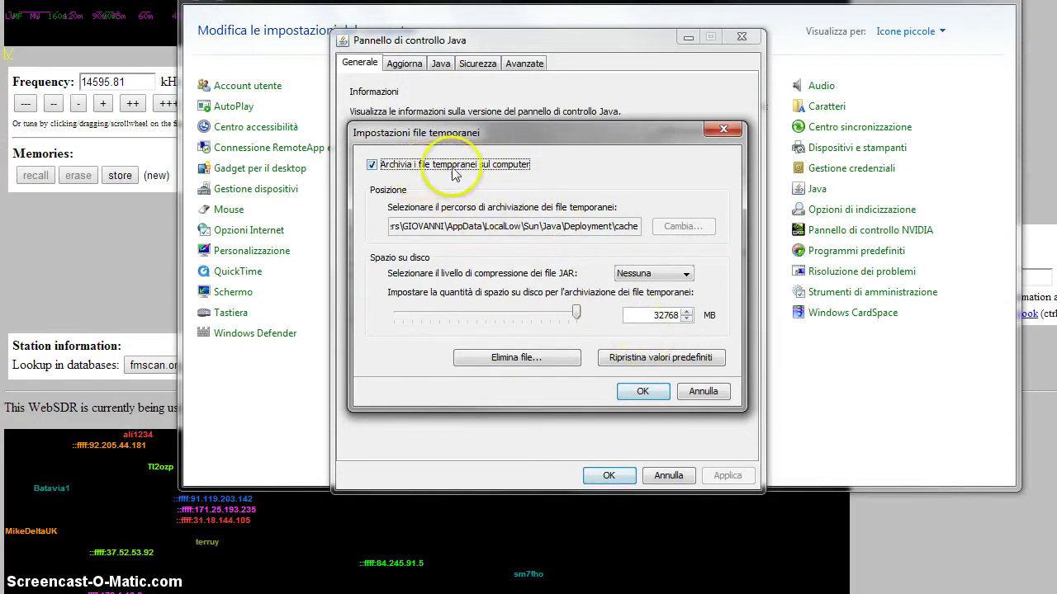
pyautogui.click(648, 392)
# Review Java's update settings and the advanced automatic update schedule
pyautogui.click(404, 63)
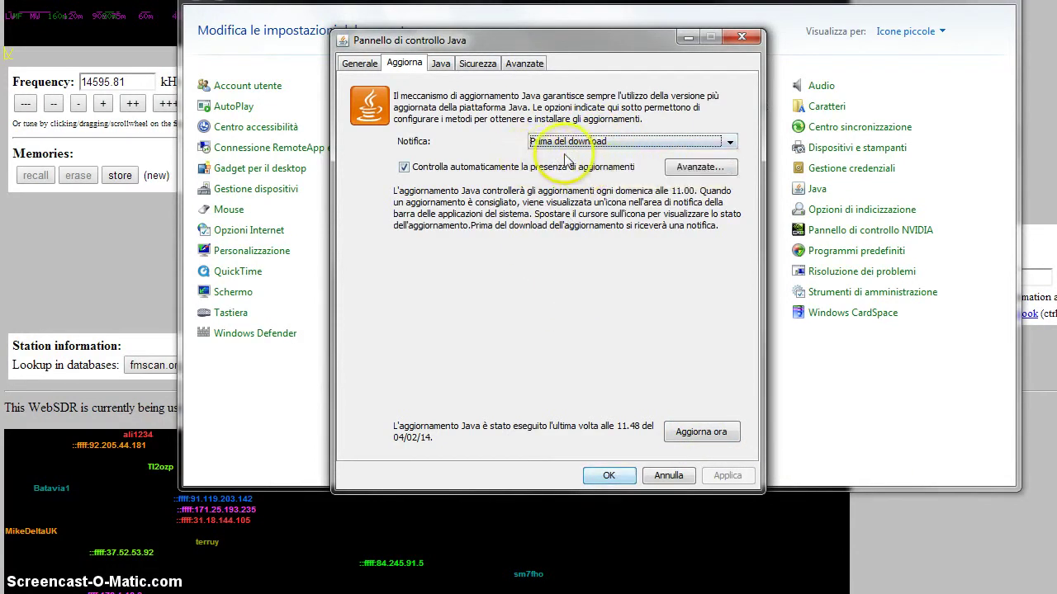
pyautogui.click(692, 168)
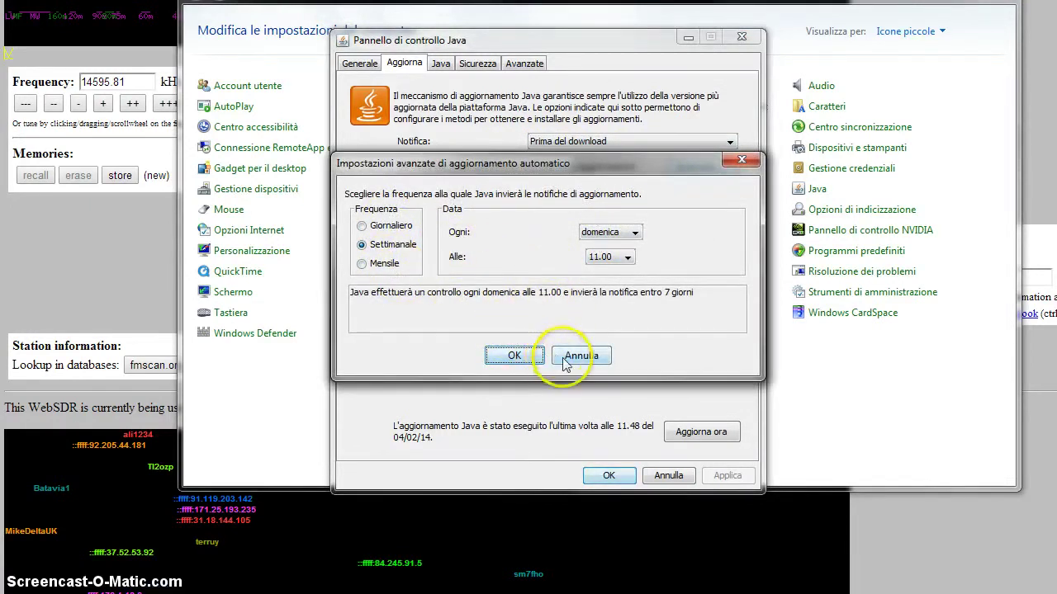
pyautogui.click(737, 157)
# Inspect the installed Java Runtime Environment versions and close the list
pyautogui.click(441, 64)
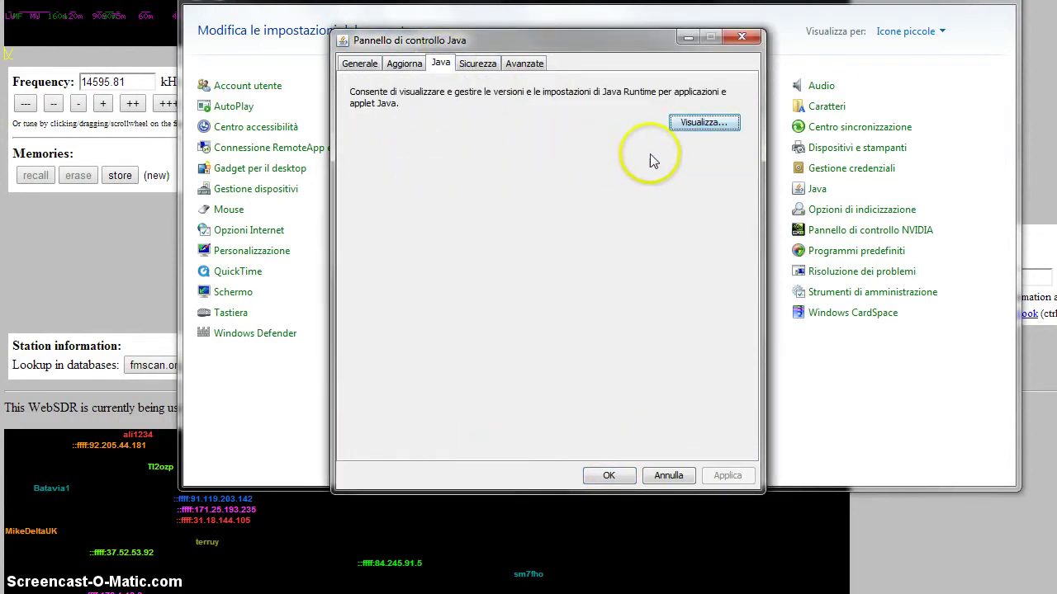
pyautogui.click(683, 130)
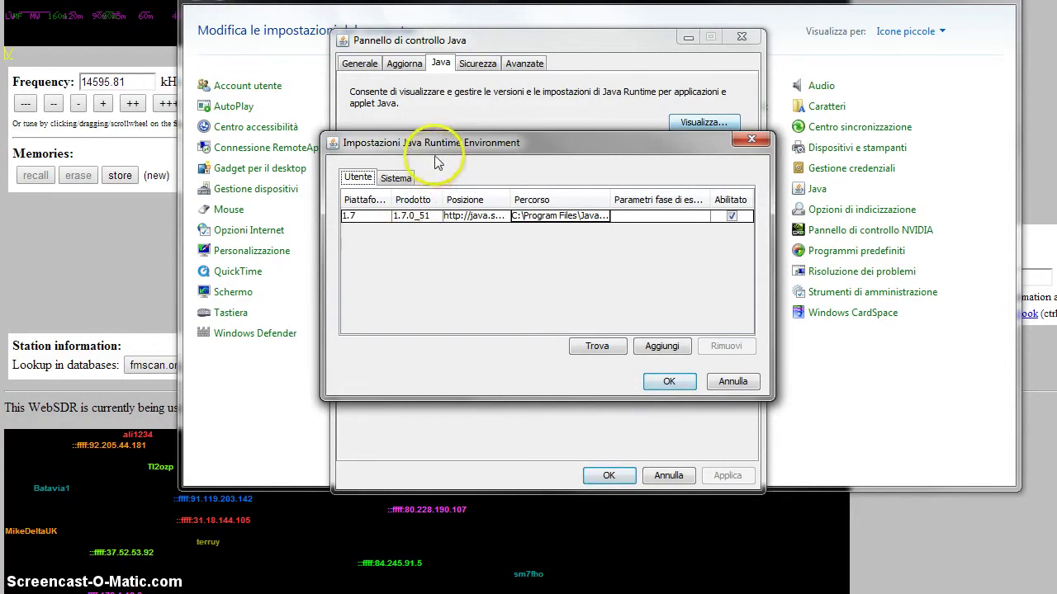
pyautogui.click(750, 140)
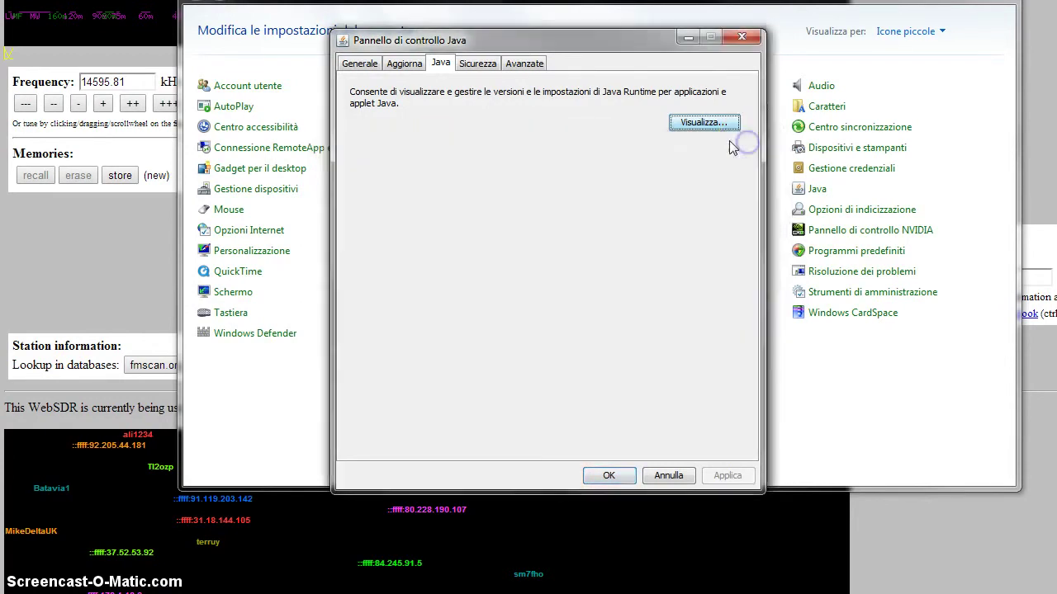
# Review Java's security level settings and read through the full list of advanced options
pyautogui.click(483, 66)
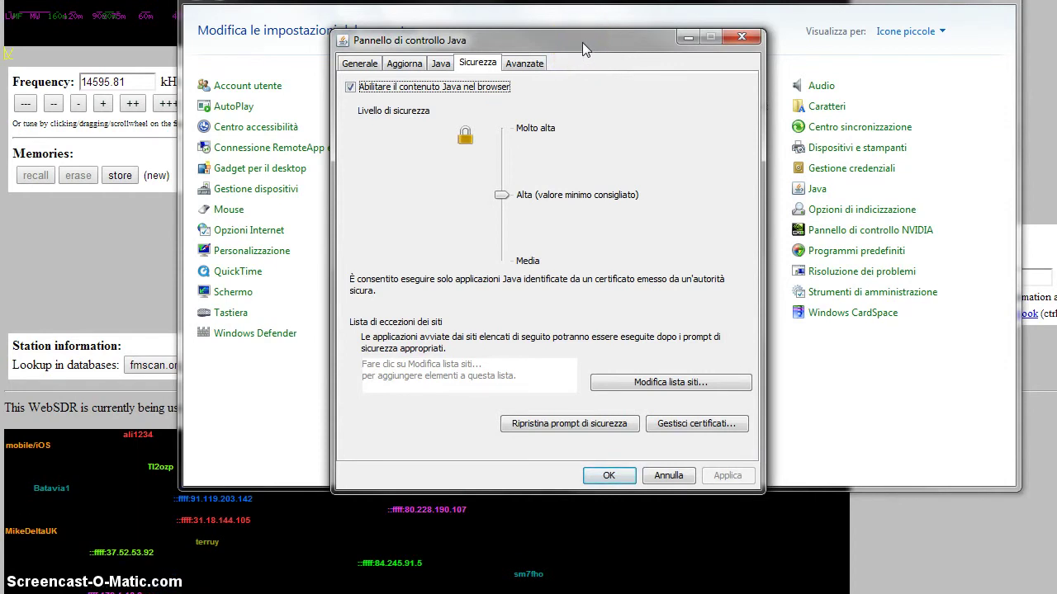
pyautogui.moveTo(582, 42); pyautogui.dragTo(567, 38)
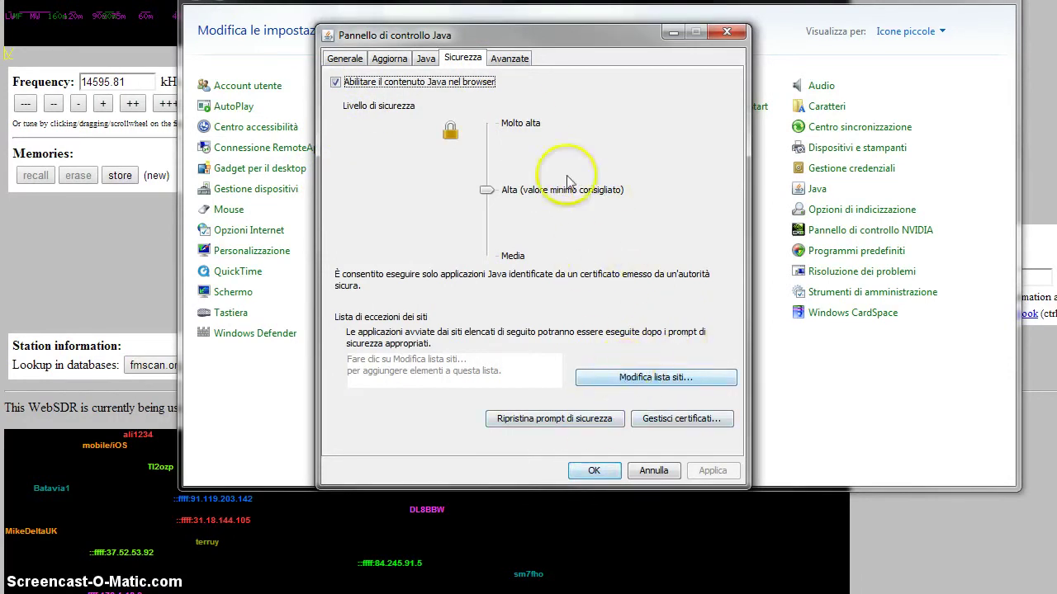
pyautogui.click(519, 65)
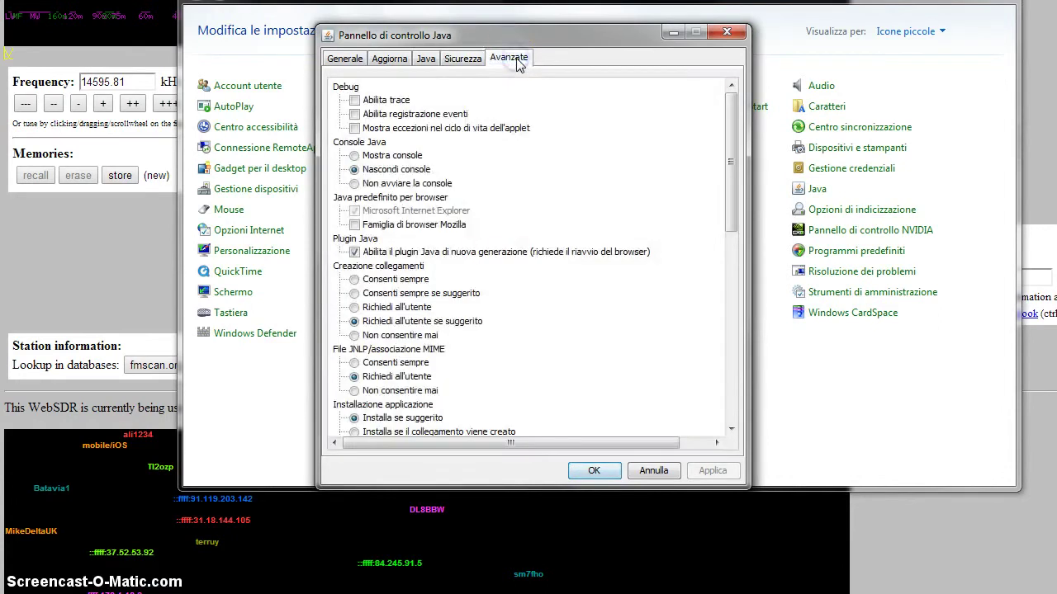
pyautogui.scroll(-6, 467, 196)
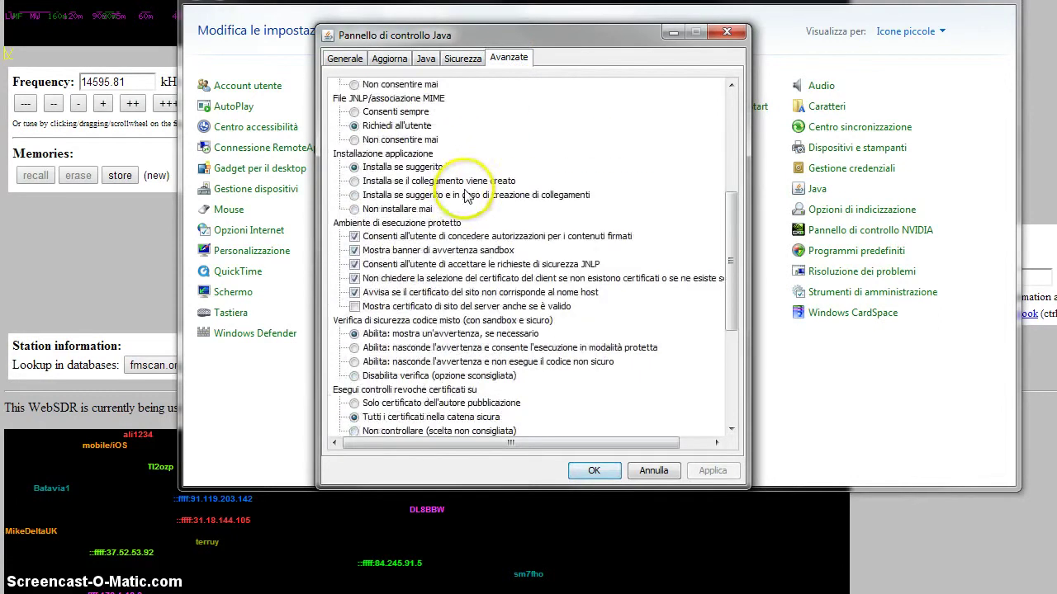
pyautogui.scroll(4, 466, 196)
pyautogui.scroll(-9, 466, 196)
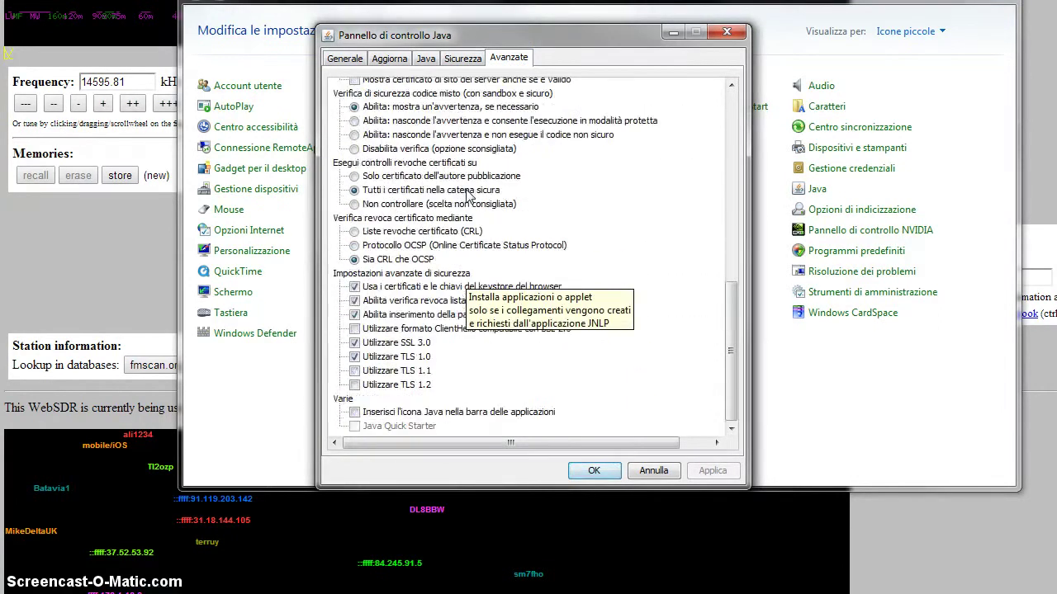
pyautogui.scroll(14, 467, 196)
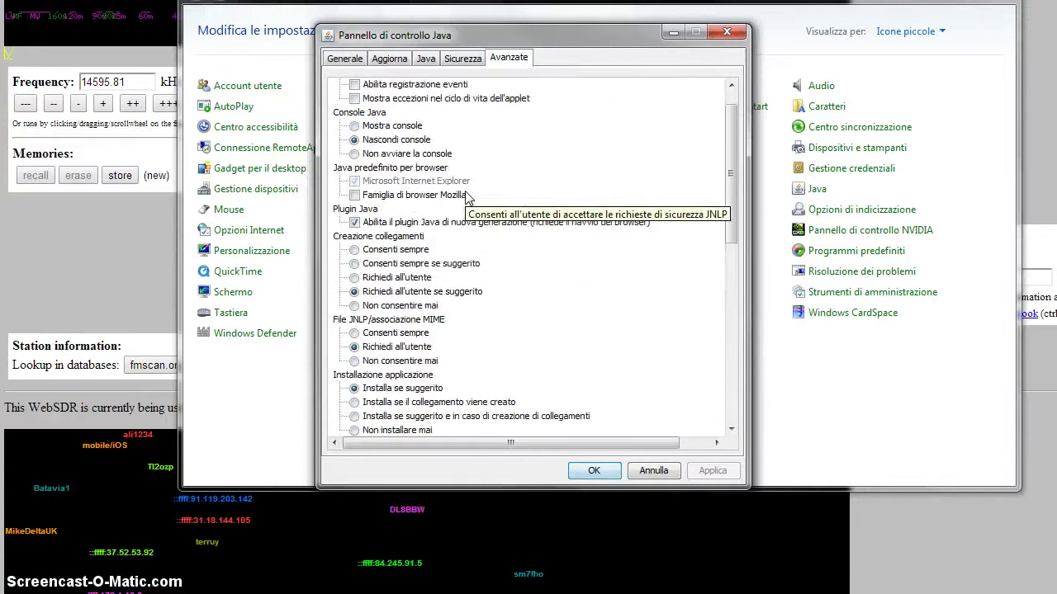
pyautogui.click(499, 157)
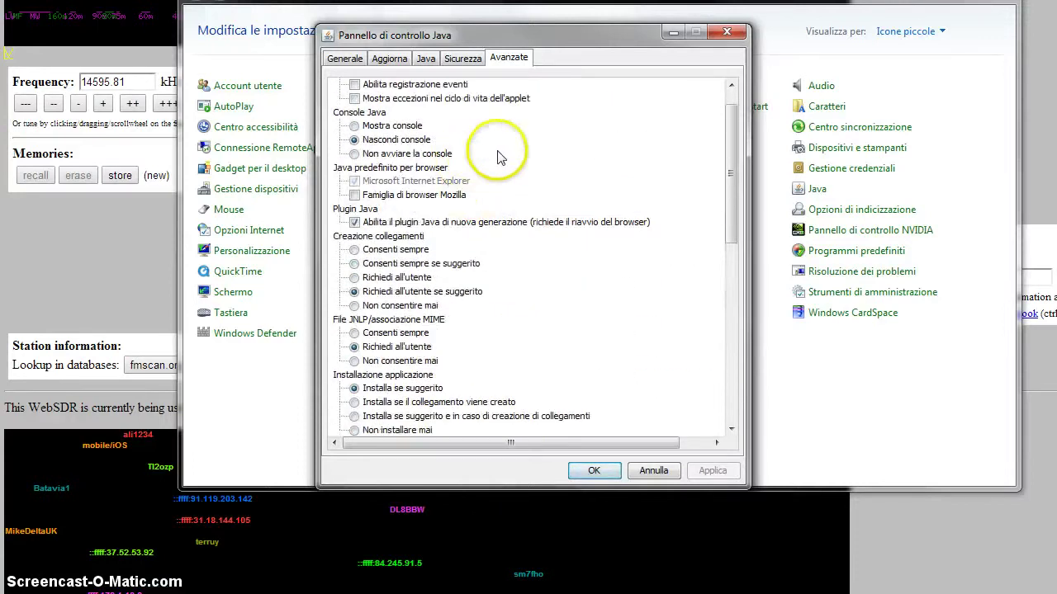
# Open the exception site list in Java's security settings for editing
pyautogui.click(472, 61)
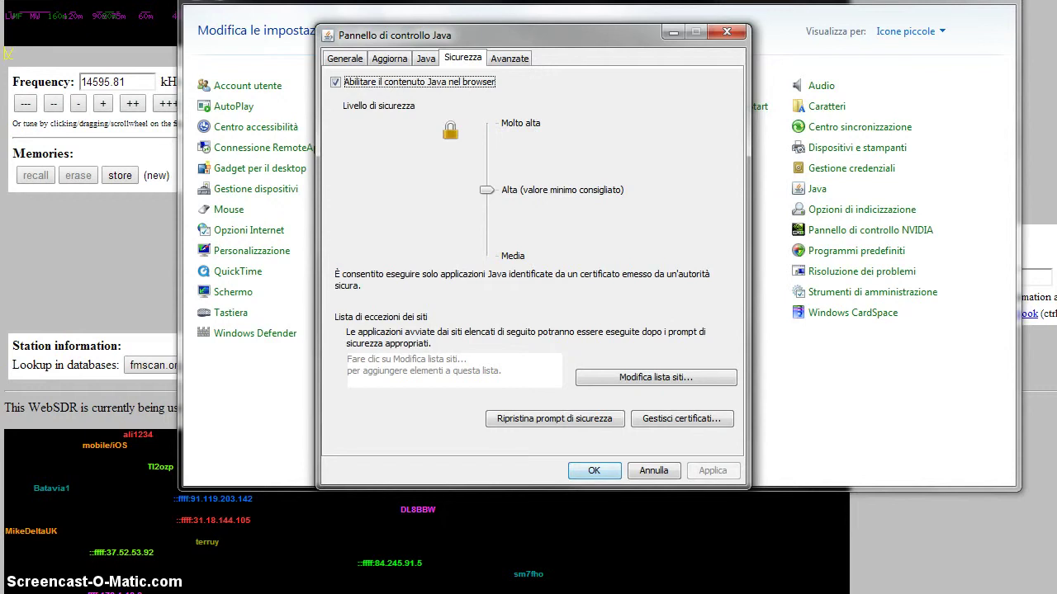
pyautogui.click(653, 378)
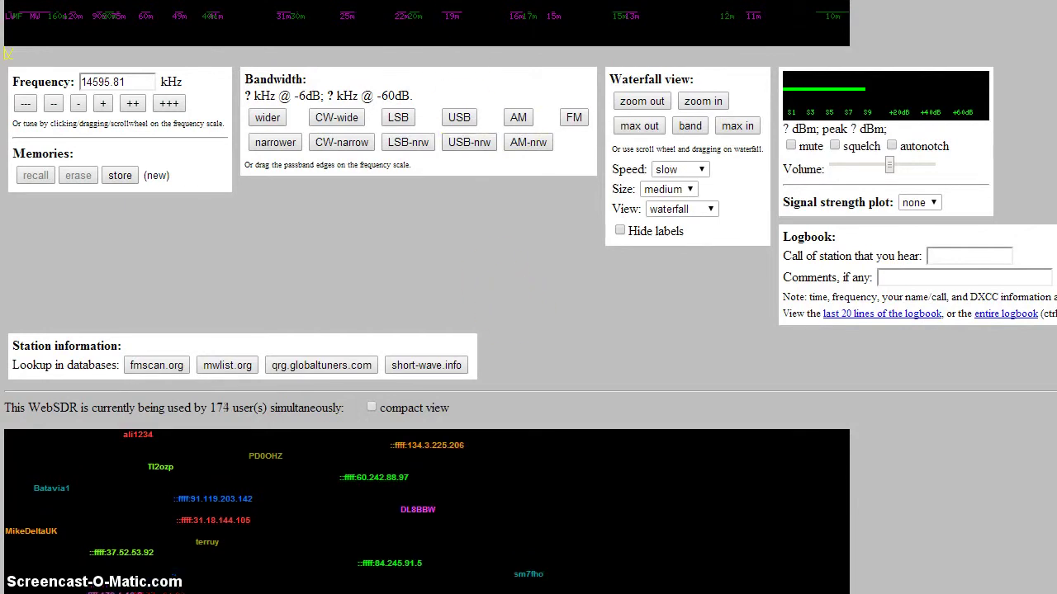
# Copy the WebSDR page address websdr.ewi.utwente.nl:8901/?volume=-5# from the browser and return to the Java exception site list
pyautogui.press('F11')
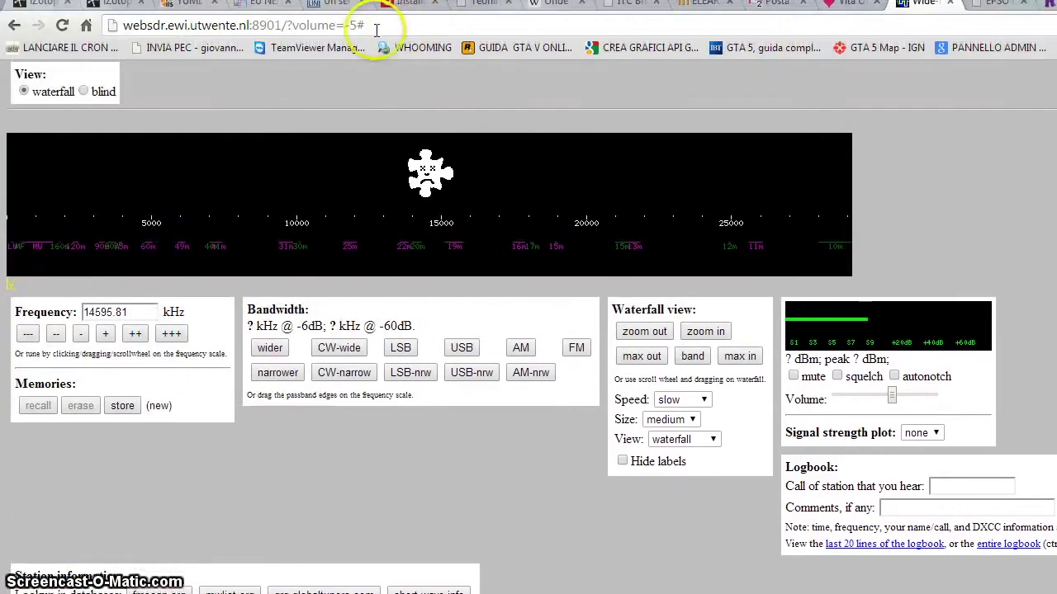
pyautogui.moveTo(374, 26); pyautogui.dragTo(312, 28)
pyautogui.moveTo(242, 26); pyautogui.dragTo(116, 26)
pyautogui.rightClick(141, 28)
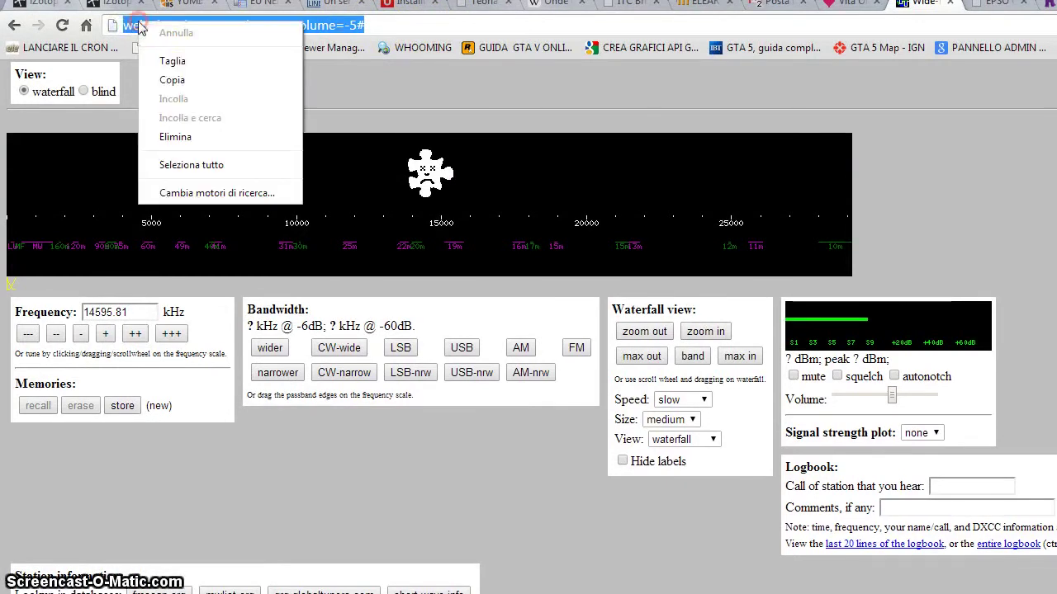
pyautogui.click(174, 83)
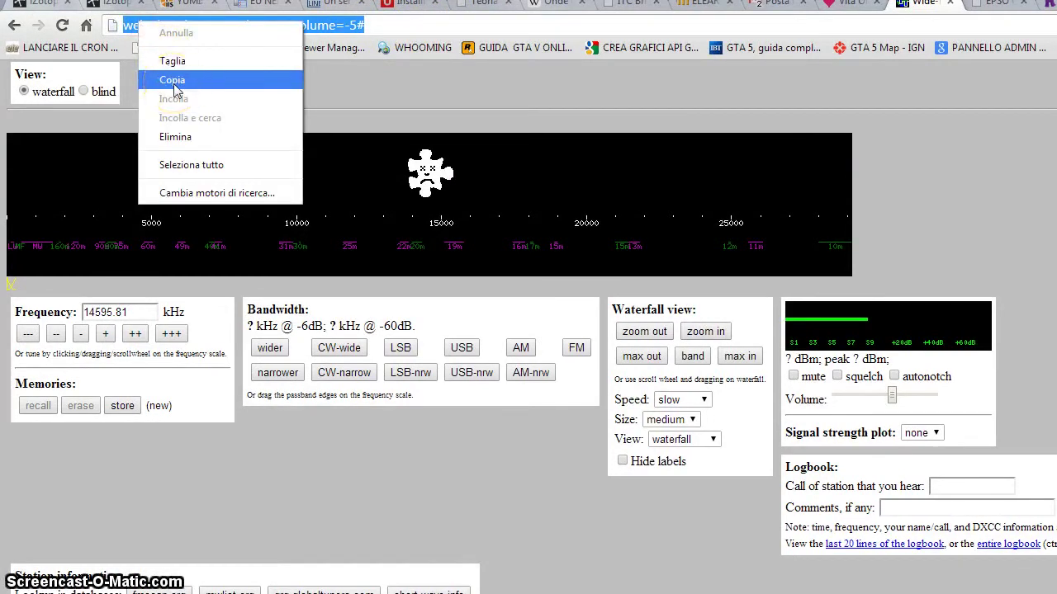
pyautogui.click(173, 83)
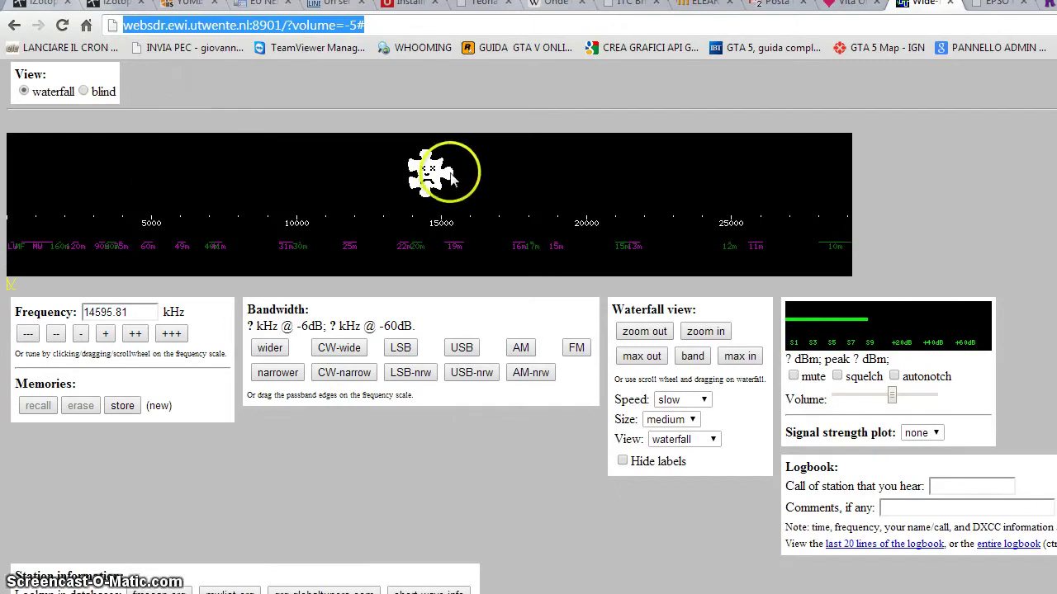
pyautogui.press('F11')
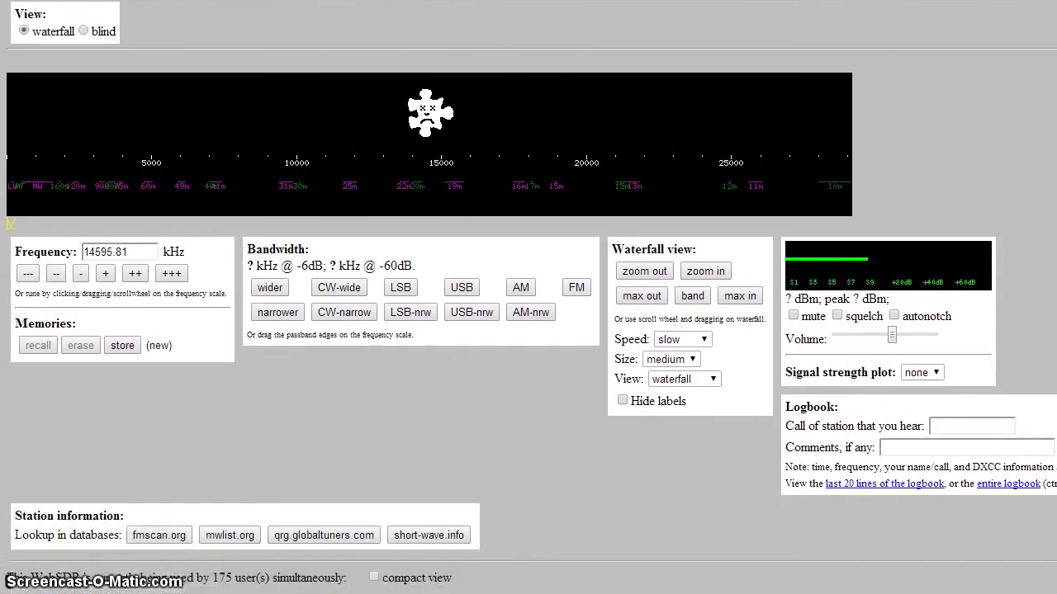
pyautogui.scroll(-3, 450, 17)
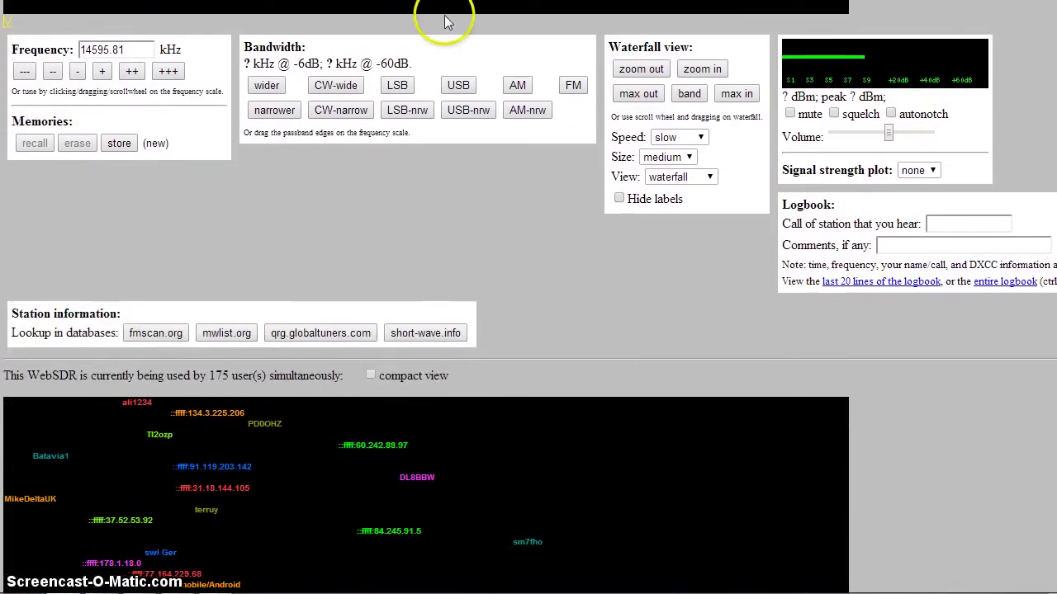
pyautogui.click(215, 582)
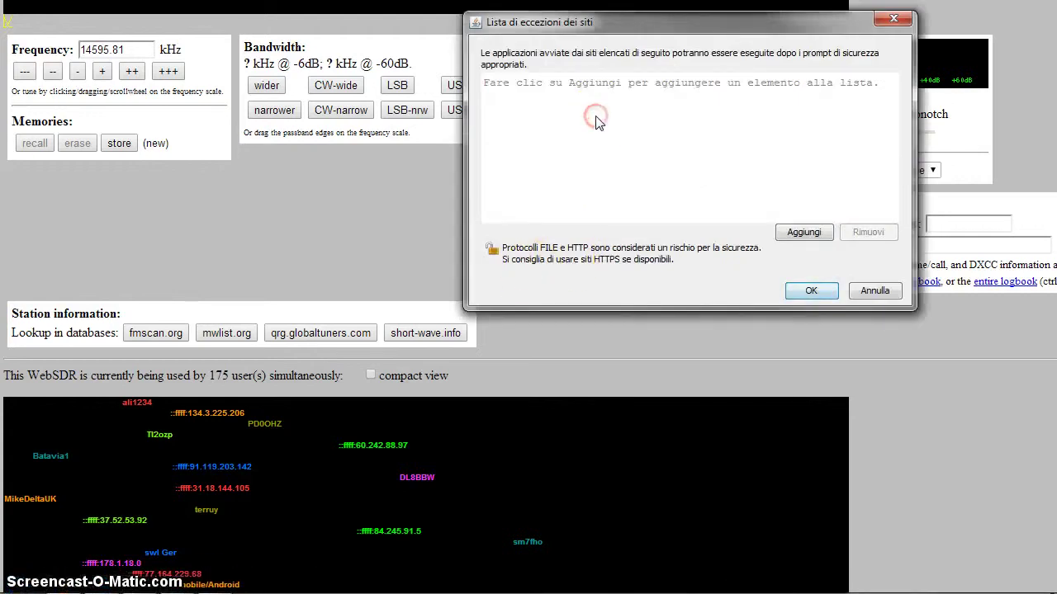
pyautogui.click(799, 232)
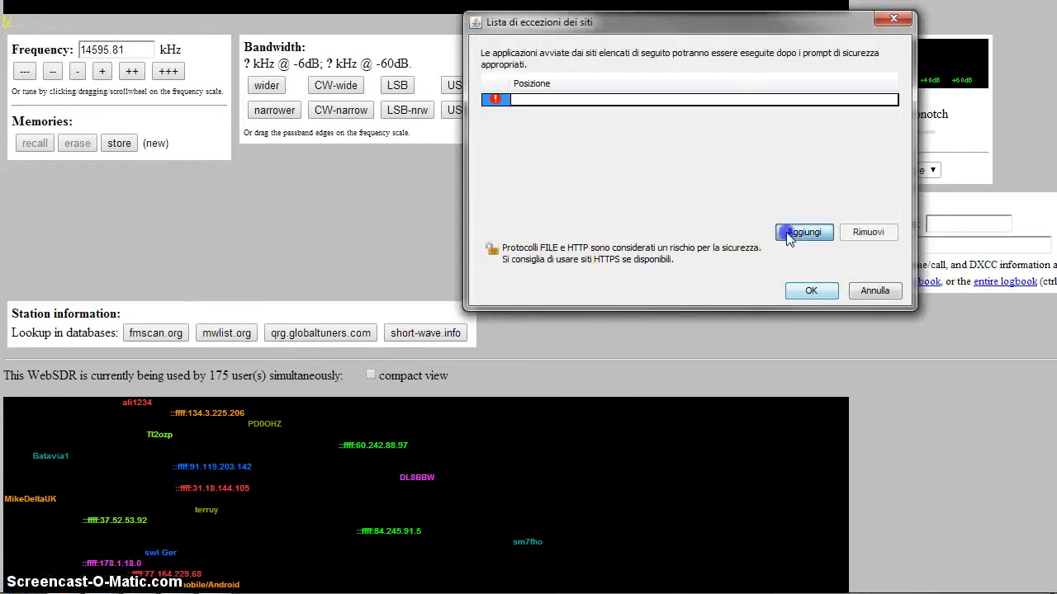
pyautogui.click(600, 100)
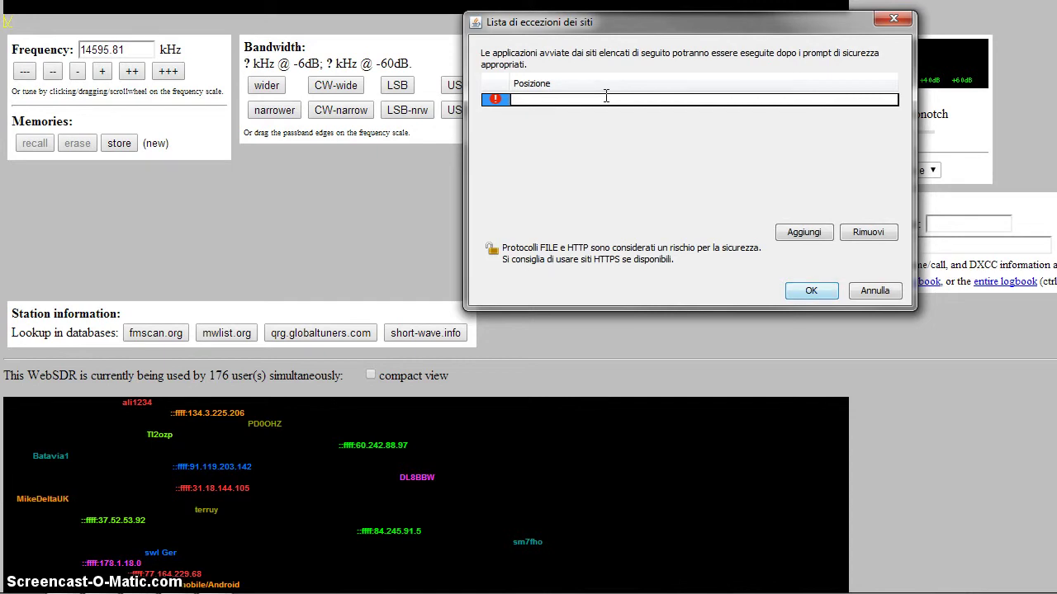
pyautogui.hotkey('ctrl', 'v')
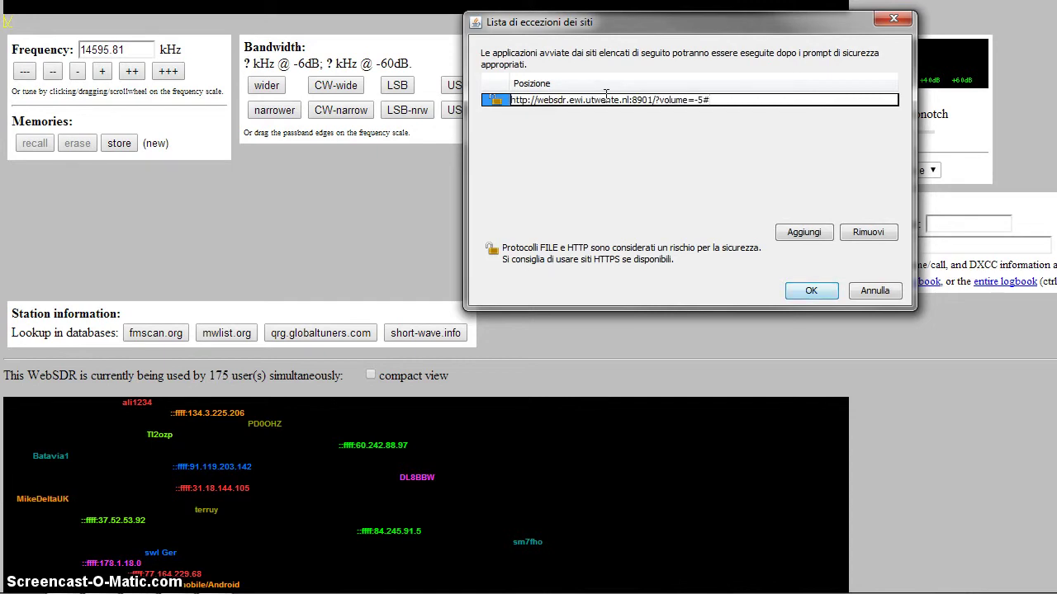
pyautogui.click(803, 234)
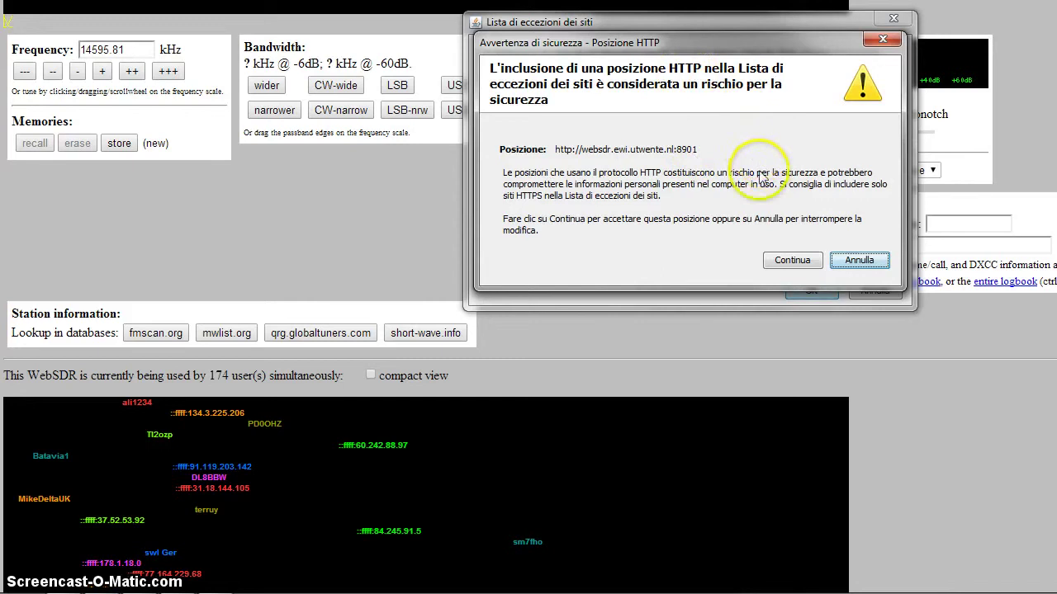
pyautogui.click(792, 261)
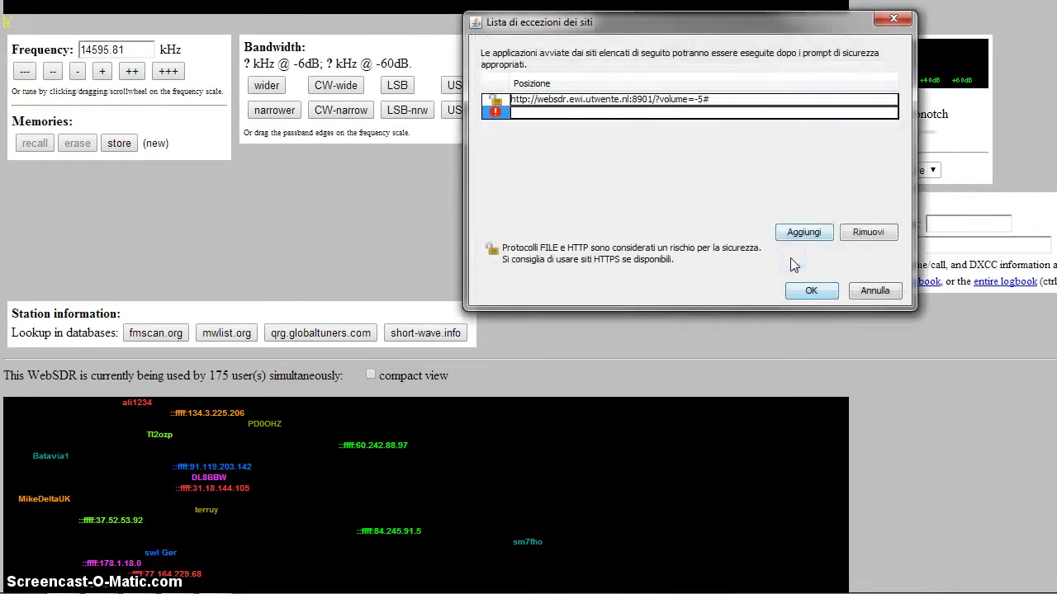
pyautogui.click(811, 292)
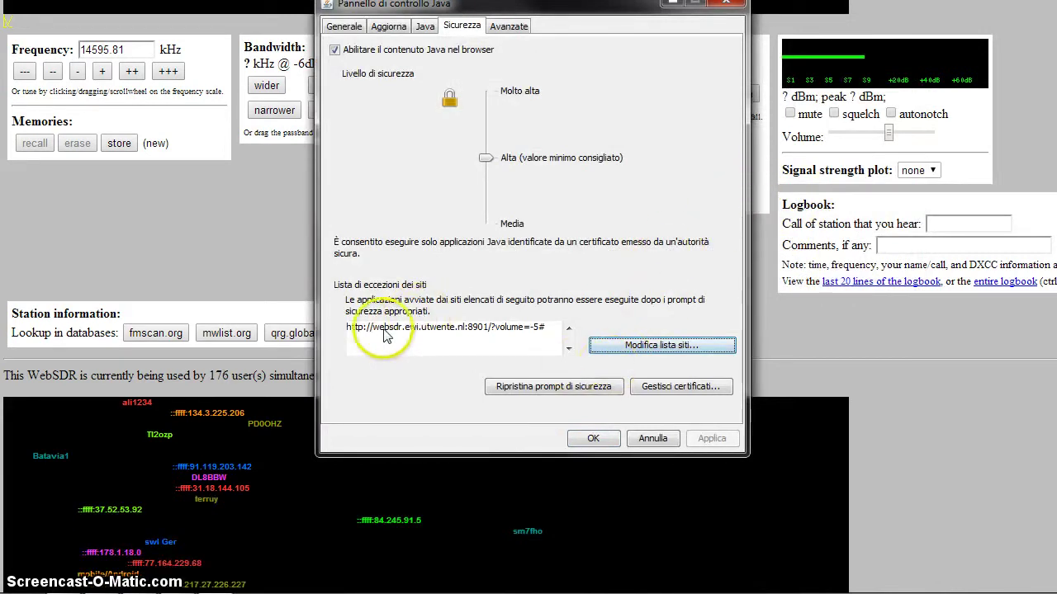
pyautogui.click(548, 328)
pyautogui.click(548, 331)
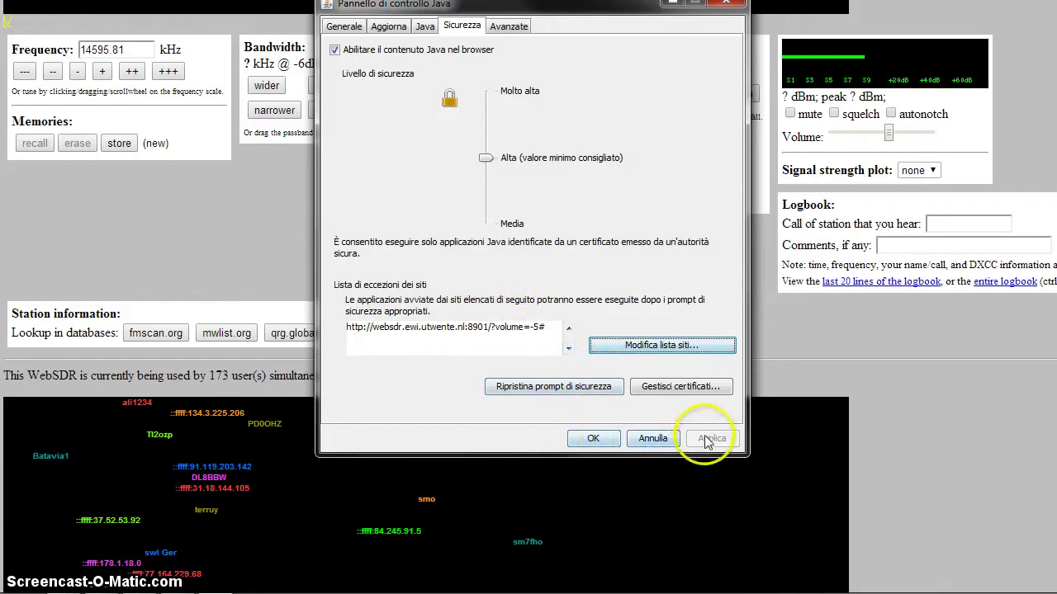
pyautogui.click(594, 439)
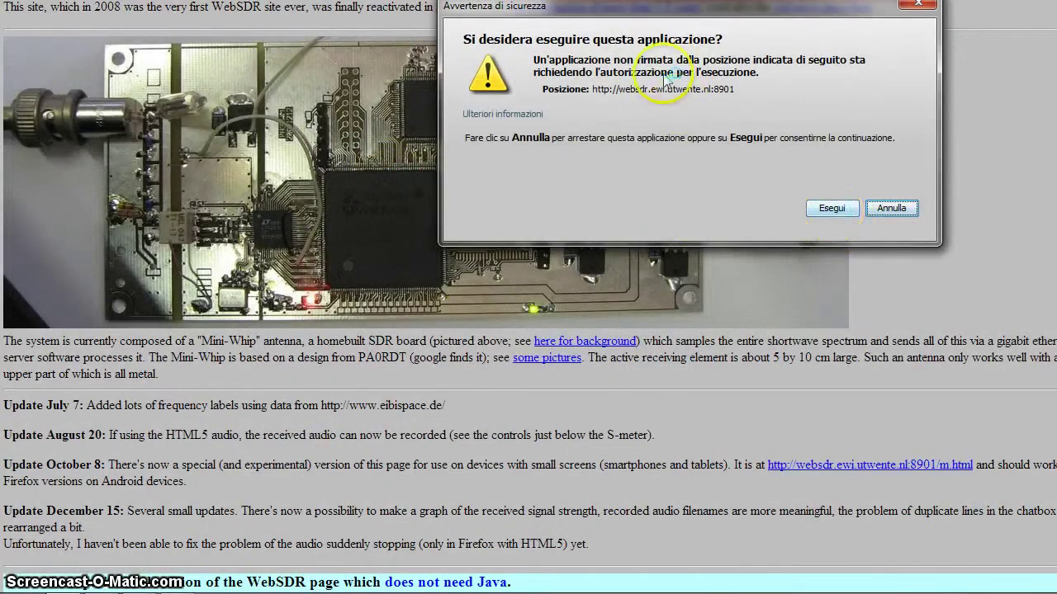
pyautogui.click(829, 207)
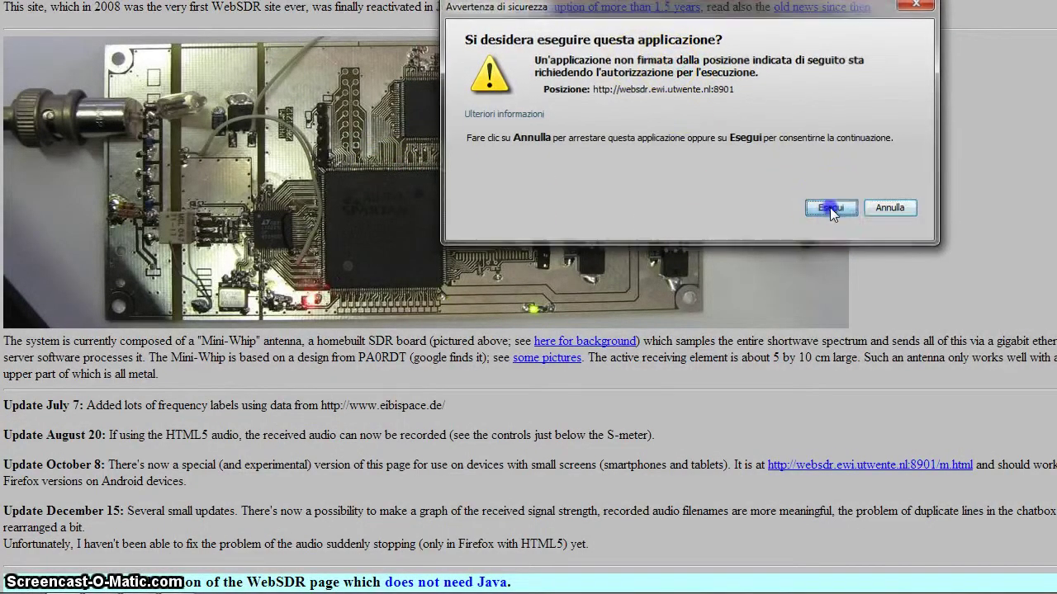
# Look through the WebSDR page, from the waterfall, user display and chatbox back to the site news and Java/HTML5 options
pyautogui.scroll(-10, 767, 212)
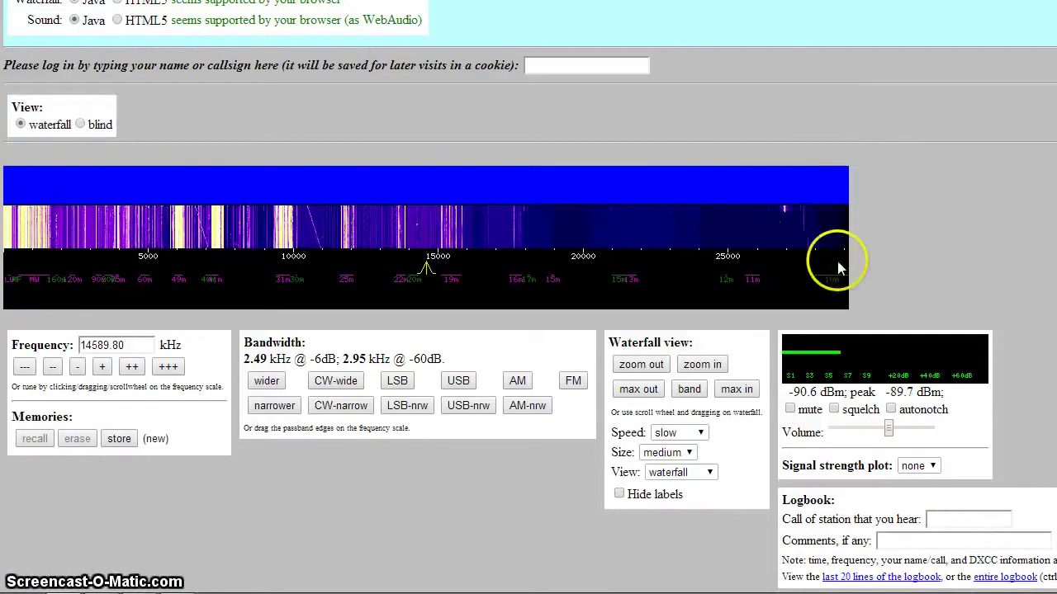
pyautogui.scroll(-4, 838, 330)
pyautogui.scroll(-4, 839, 346)
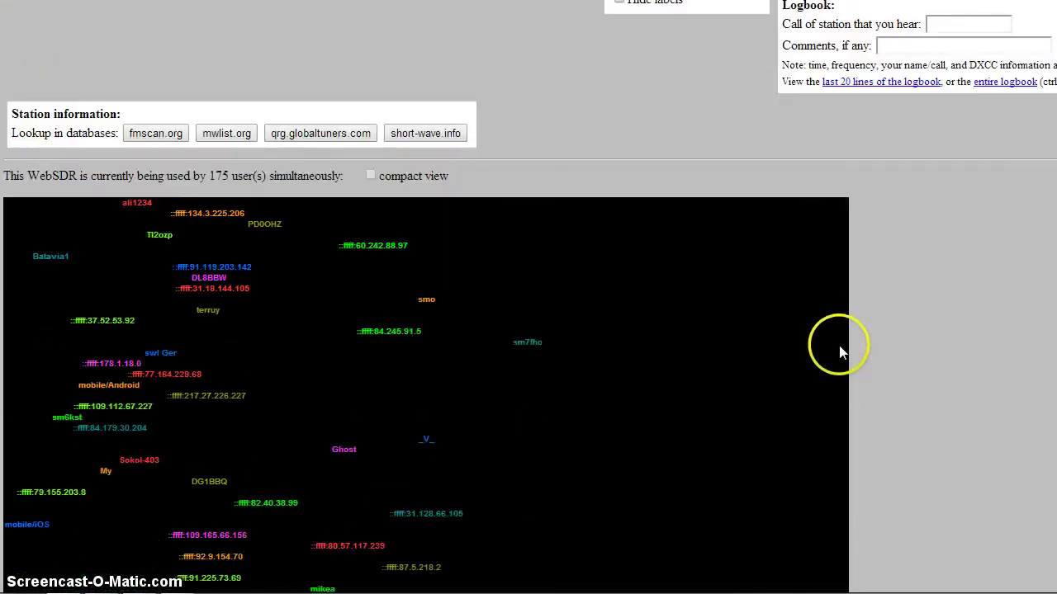
pyautogui.scroll(-15, 839, 344)
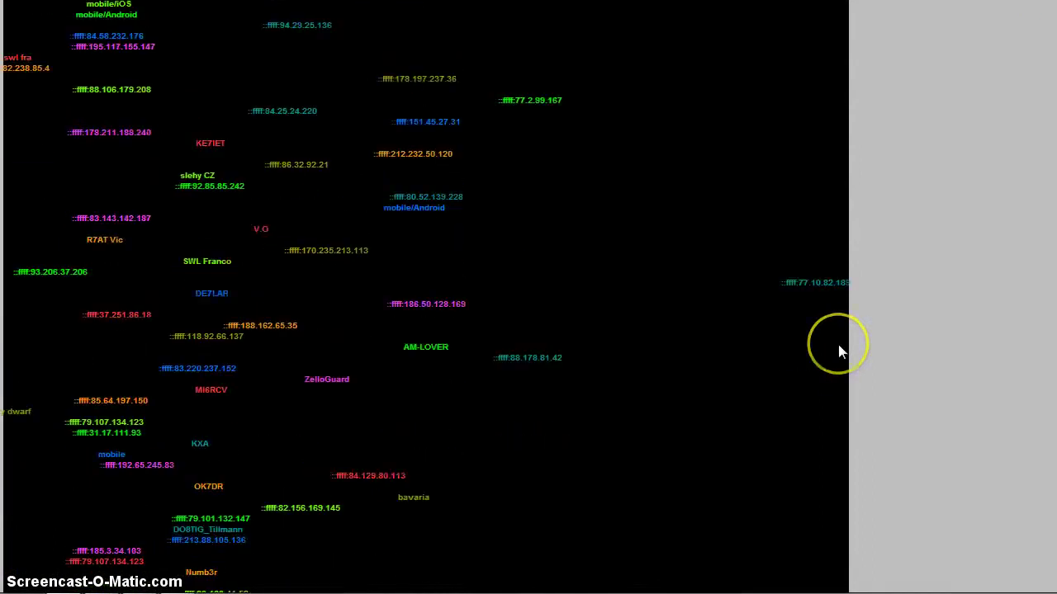
pyautogui.scroll(-15, 838, 352)
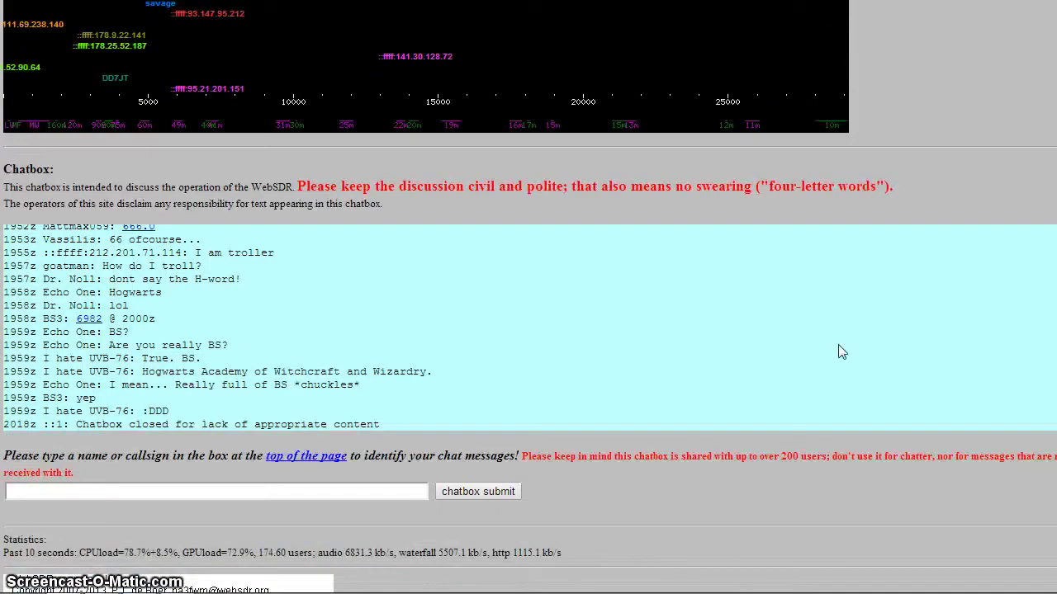
pyautogui.scroll(10, 838, 344)
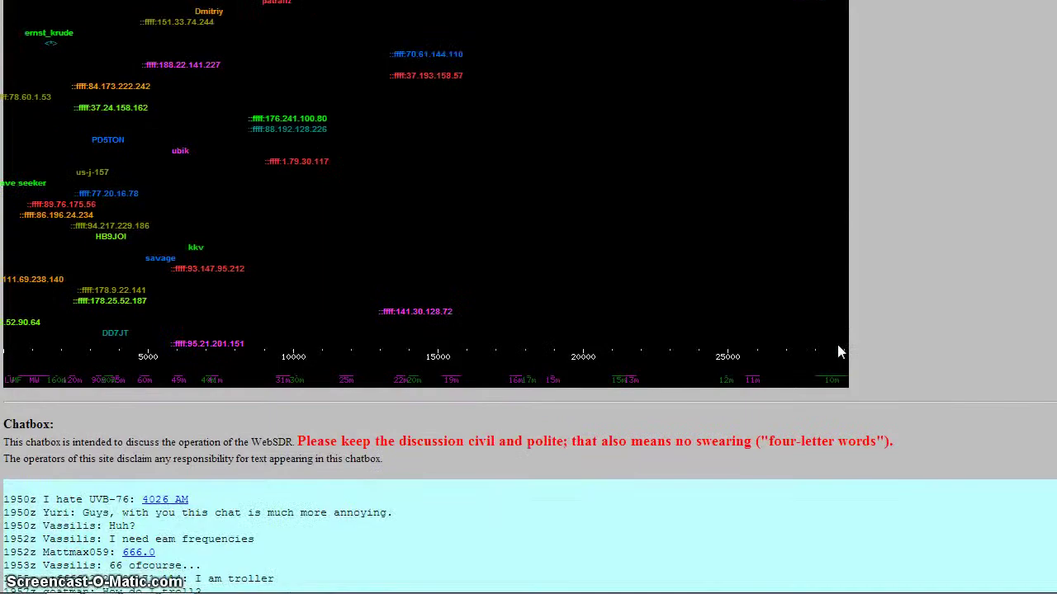
pyautogui.scroll(15, 846, 337)
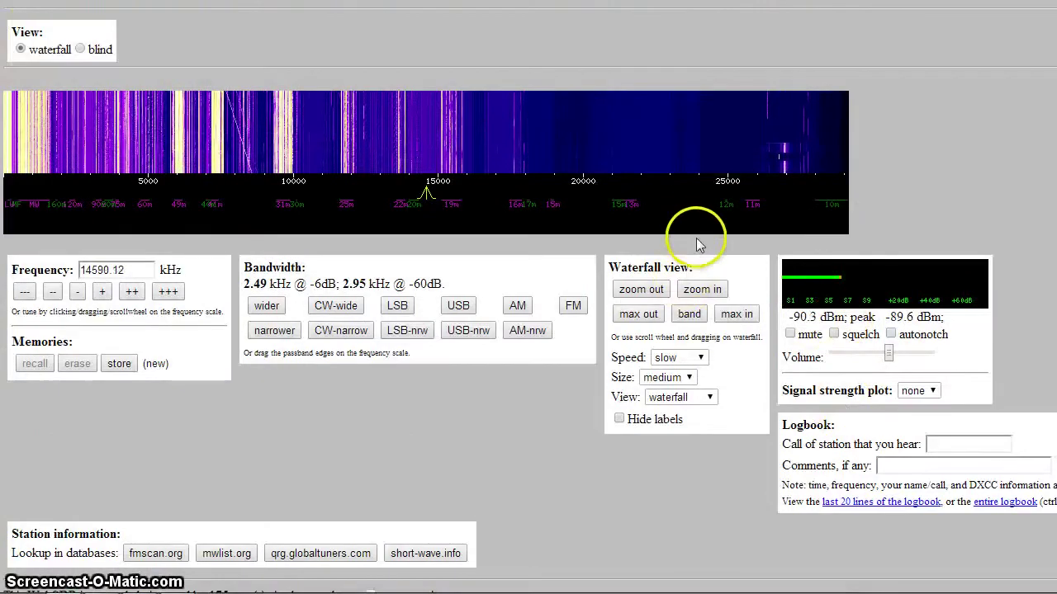
pyautogui.scroll(3, 856, 275)
pyautogui.scroll(6, 856, 276)
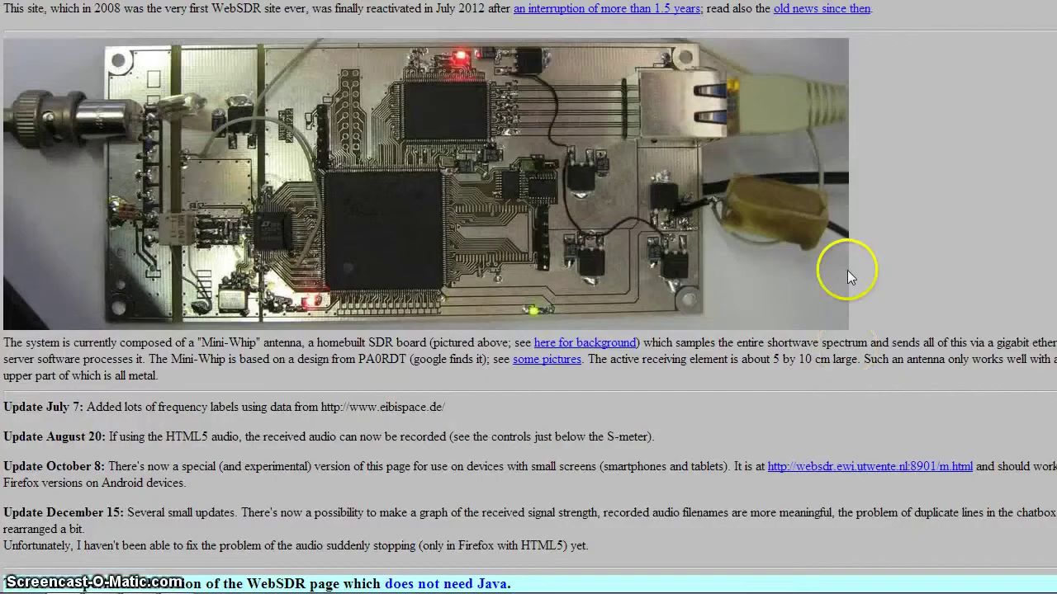
pyautogui.scroll(-1, 845, 270)
pyautogui.scroll(1, 846, 270)
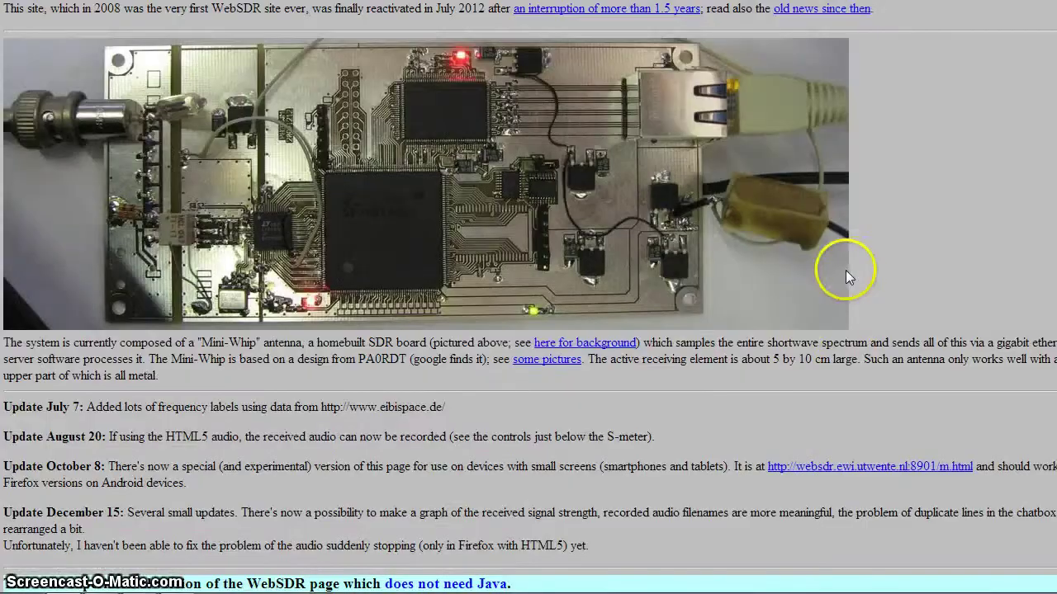
pyautogui.scroll(-6, 854, 263)
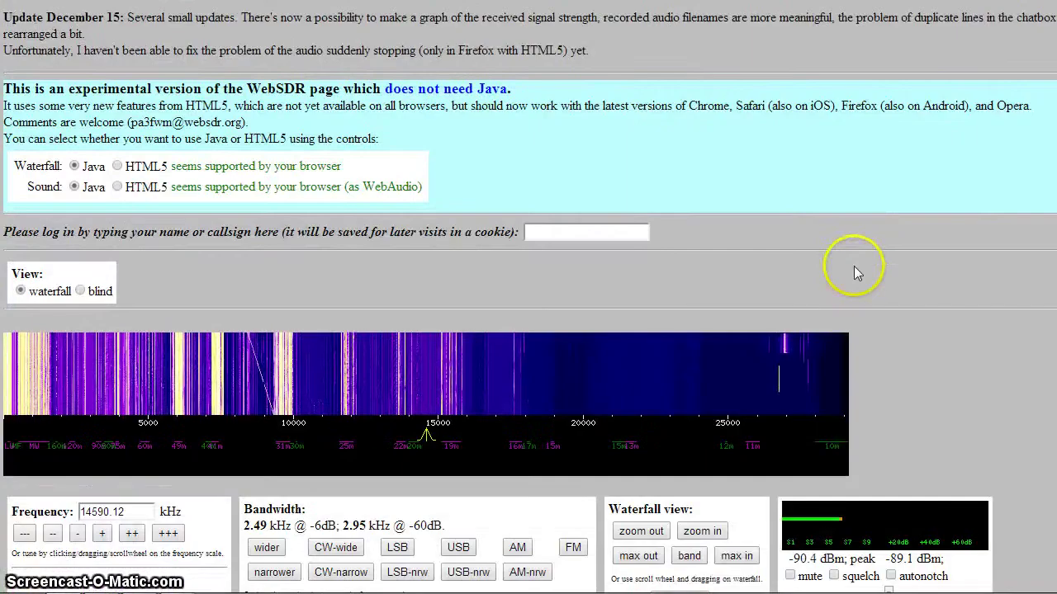
pyautogui.scroll(3, 856, 276)
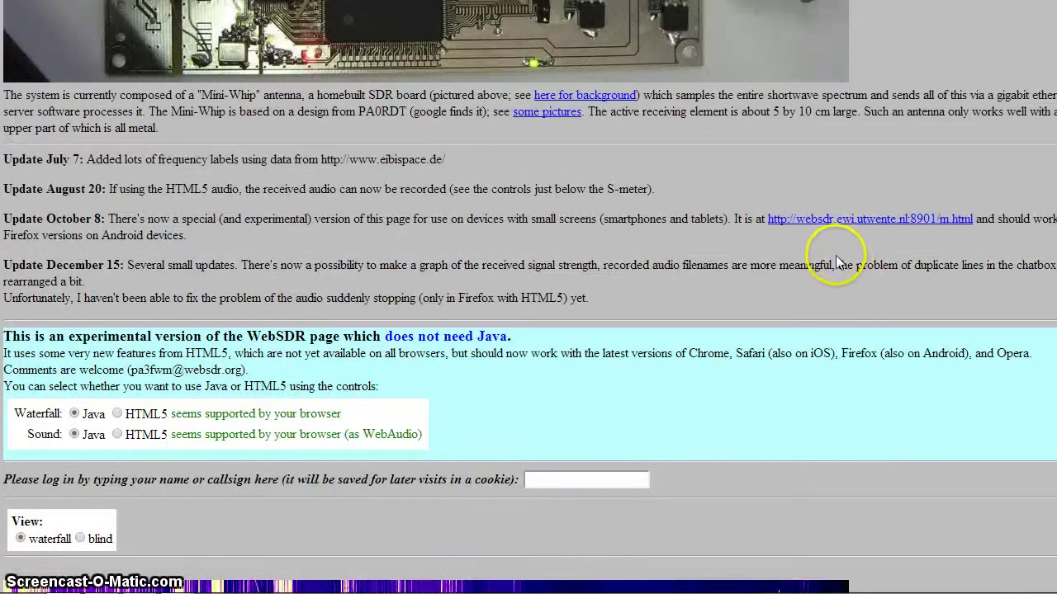
pyautogui.scroll(-4, 777, 235)
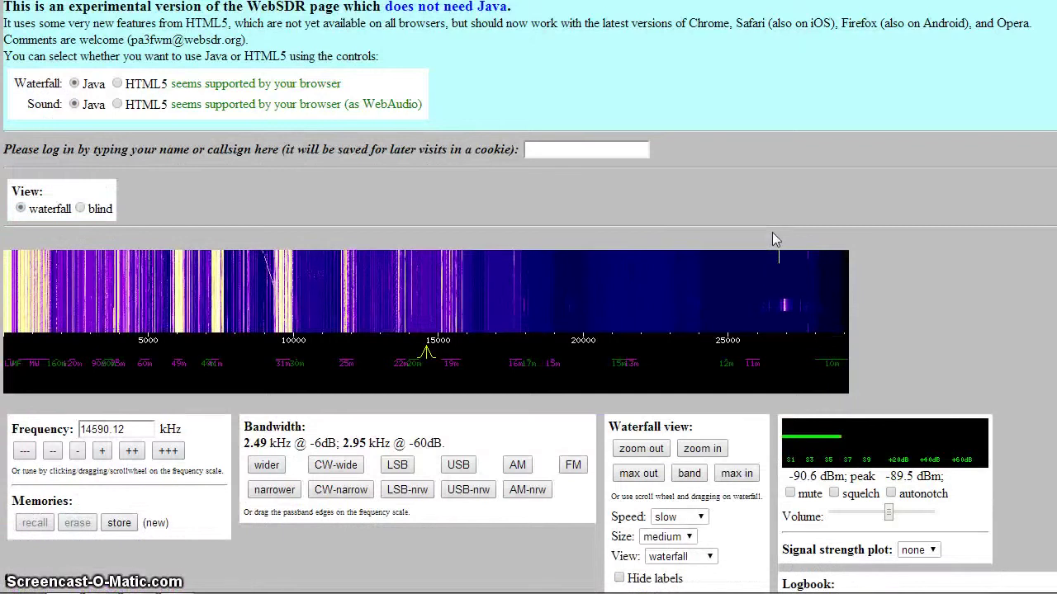
# Zoom the WebSDR waterfall in around 13000 kHz, to a range of about 12200 to 14000 kHz
pyautogui.scroll(-1, 772, 232)
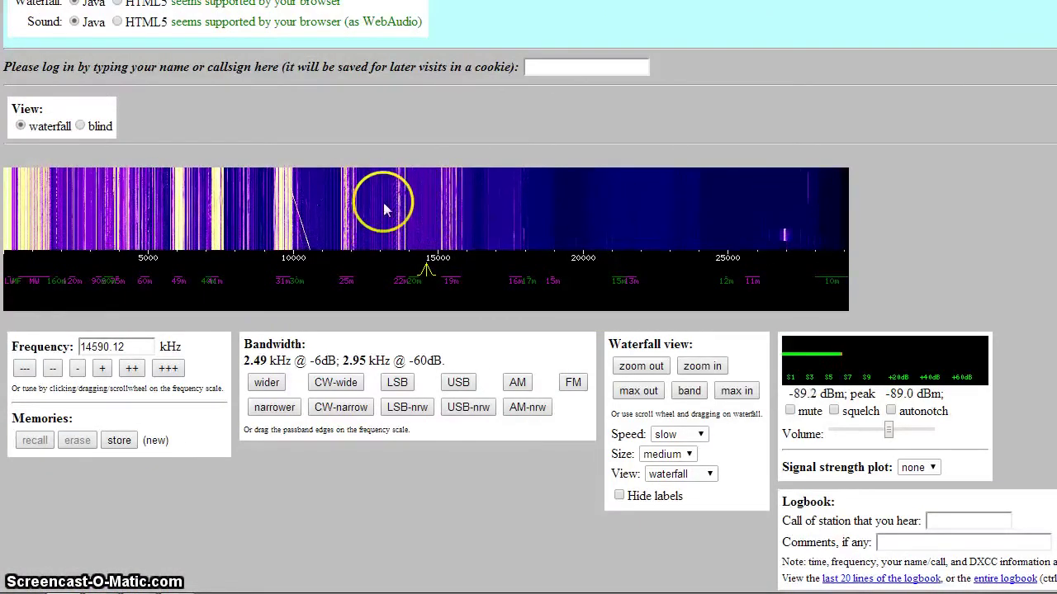
pyautogui.scroll(2, 378, 207)
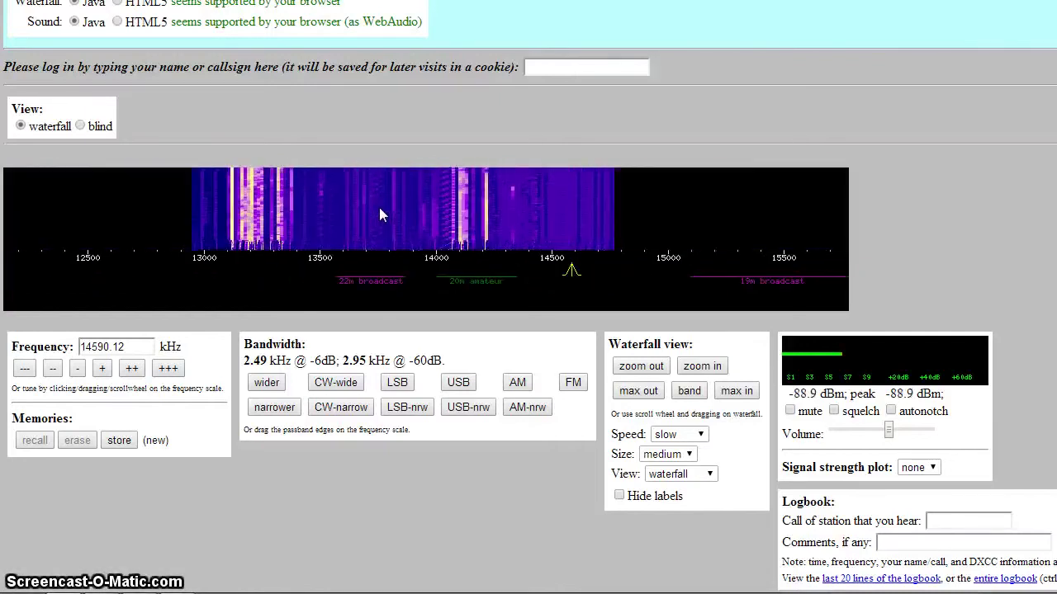
pyautogui.scroll(2, 379, 207)
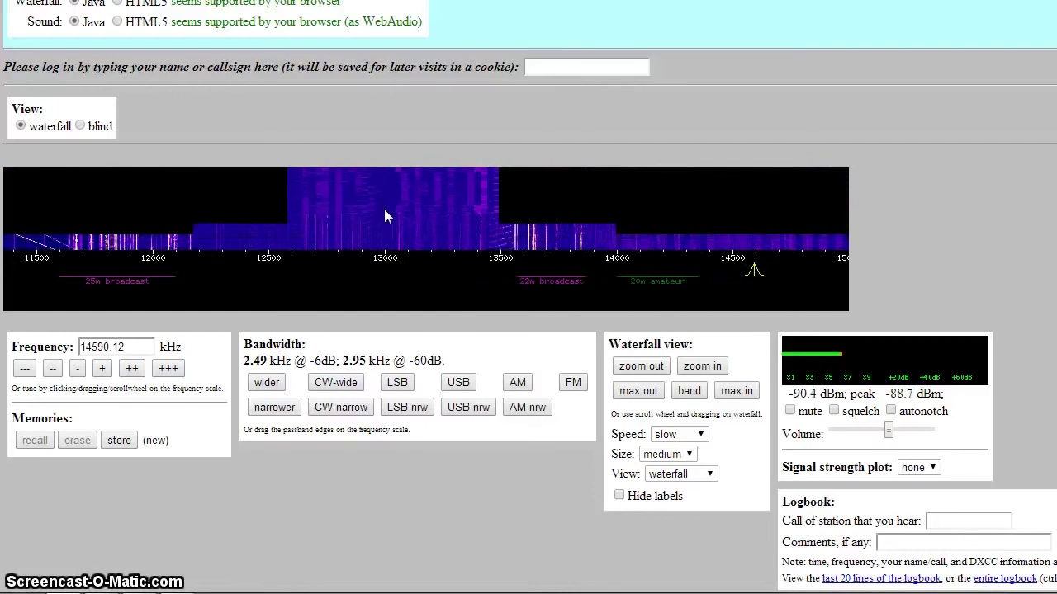
pyautogui.scroll(1, 384, 209)
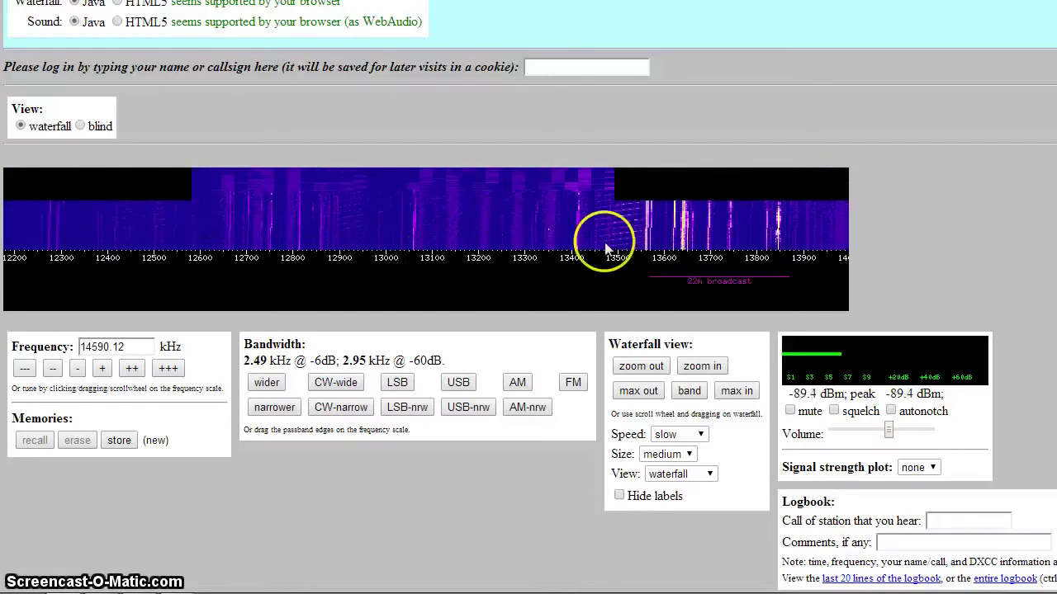